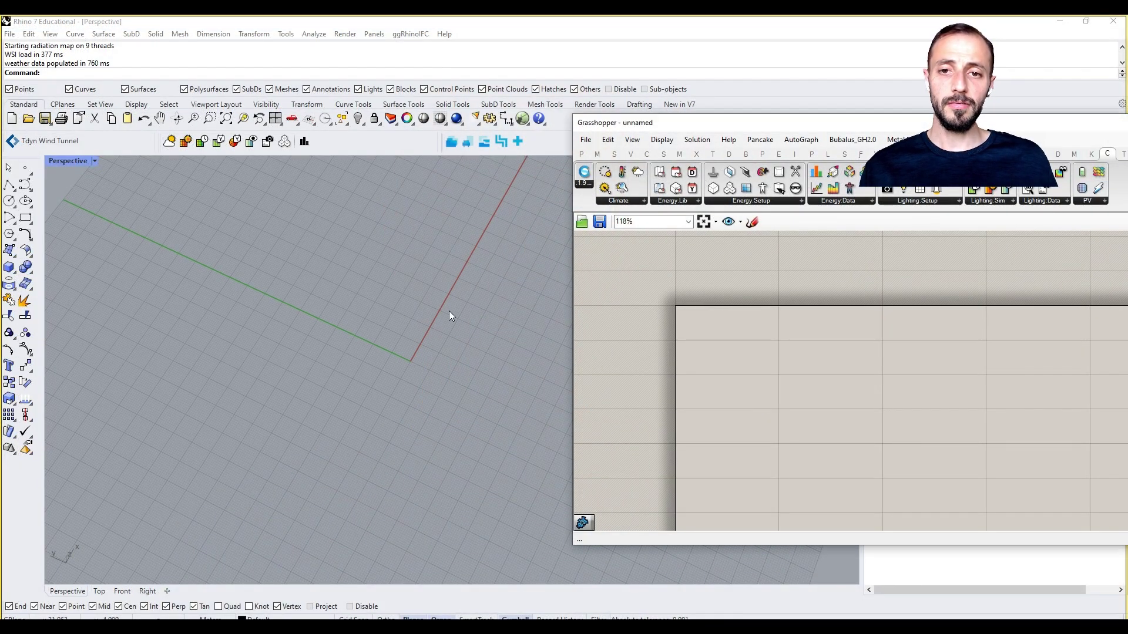
# Orbit the Rhino Perspective view to see the empty grid from another angle
pyautogui.moveTo(448, 314); pyautogui.dragTo(386, 279, button='right')
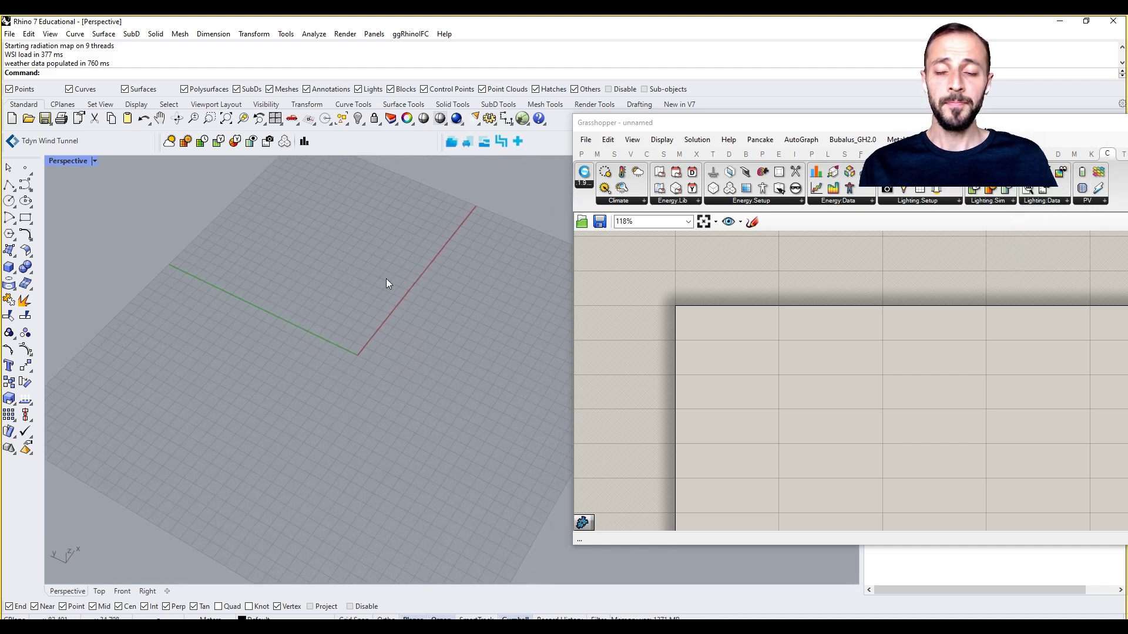
pyautogui.click(585, 184)
pyautogui.click(601, 204)
pyautogui.click(717, 348)
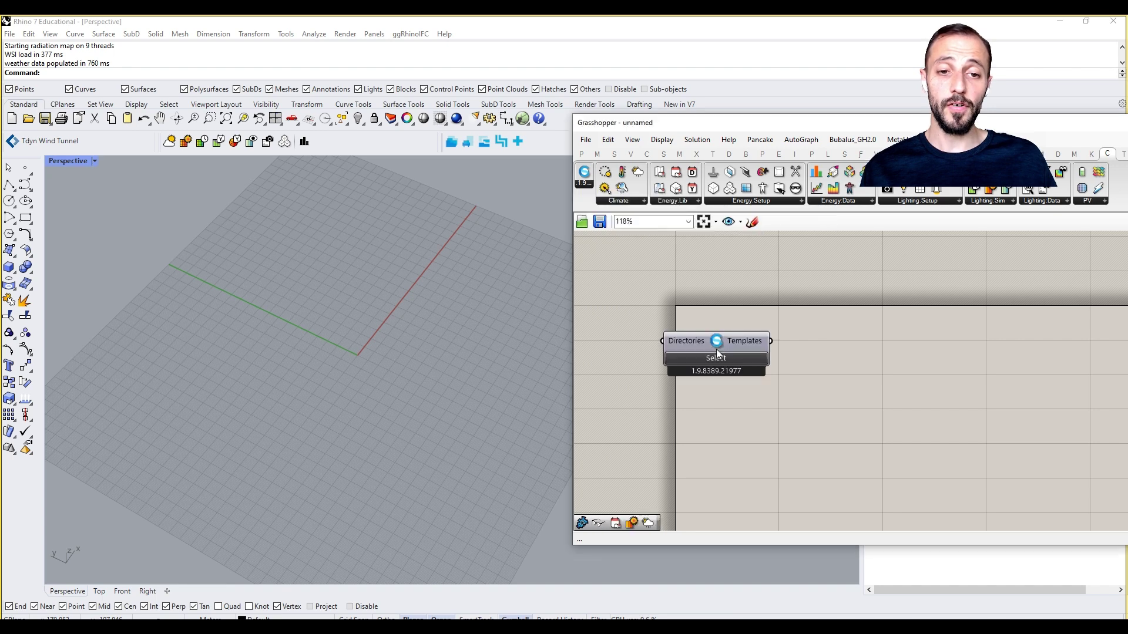
pyautogui.click(720, 362)
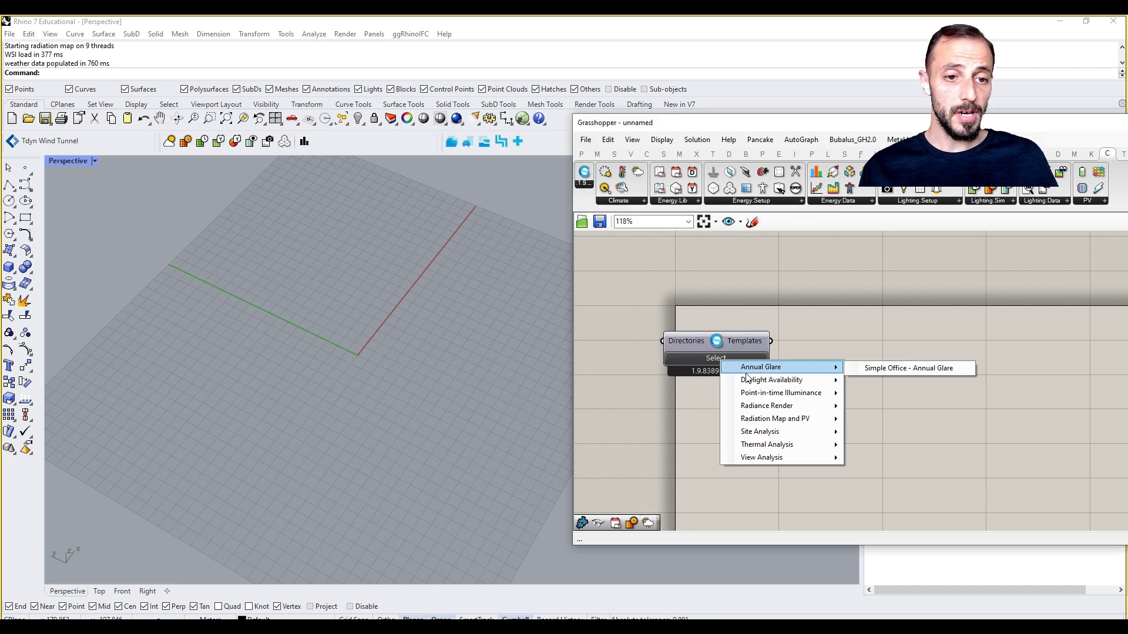
pyautogui.moveTo(762, 431)
pyautogui.moveTo(775, 367)
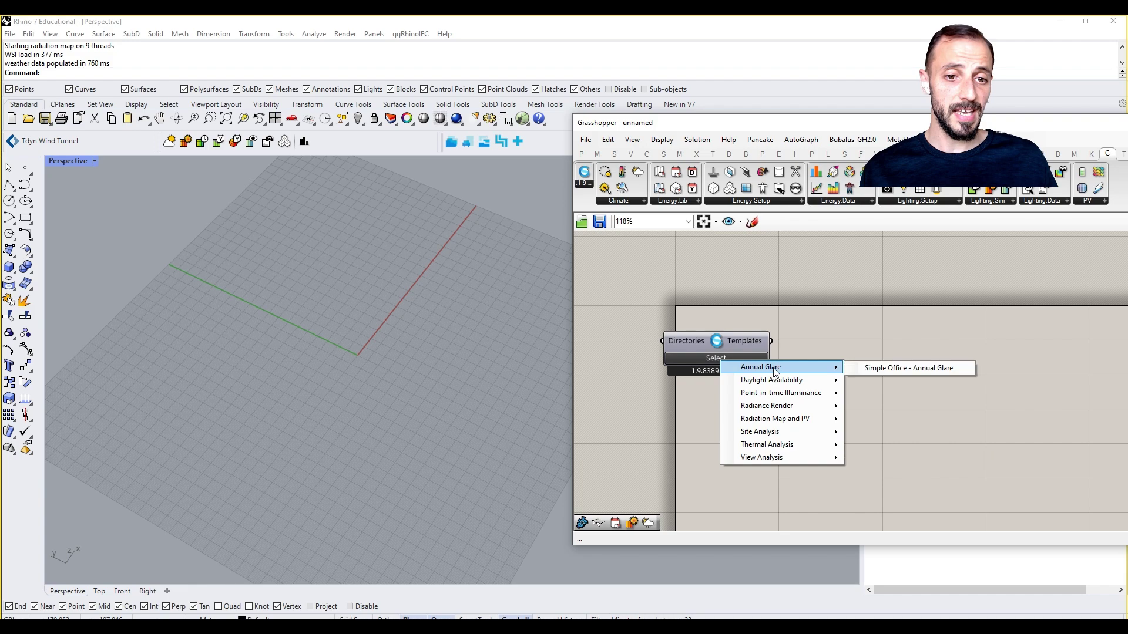
pyautogui.click(898, 368)
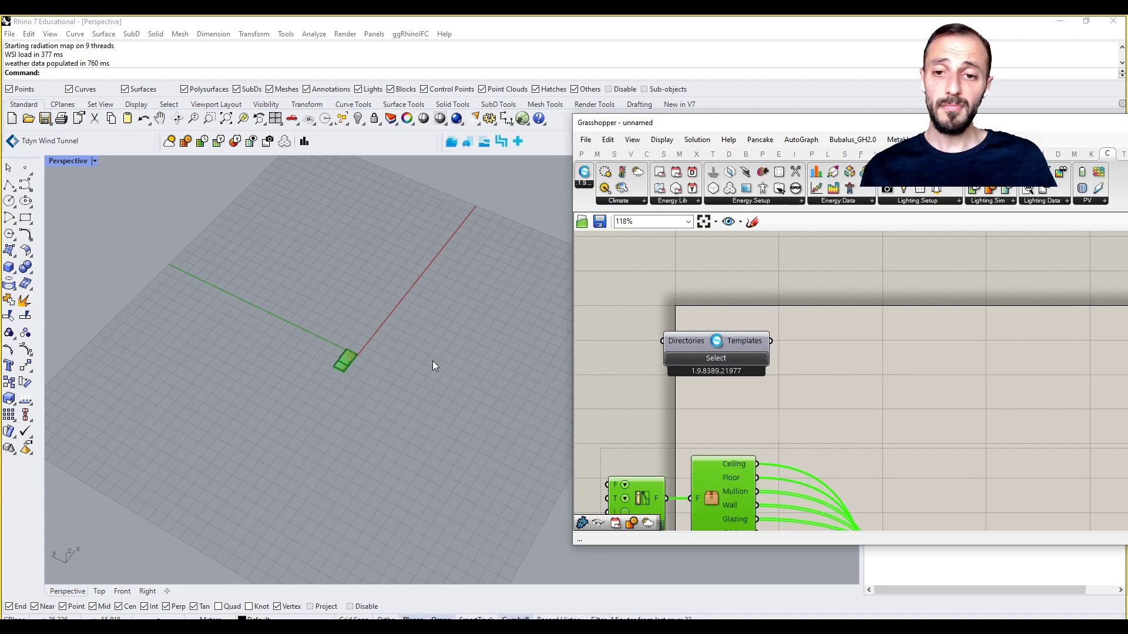
pyautogui.scroll(5, 353, 297)
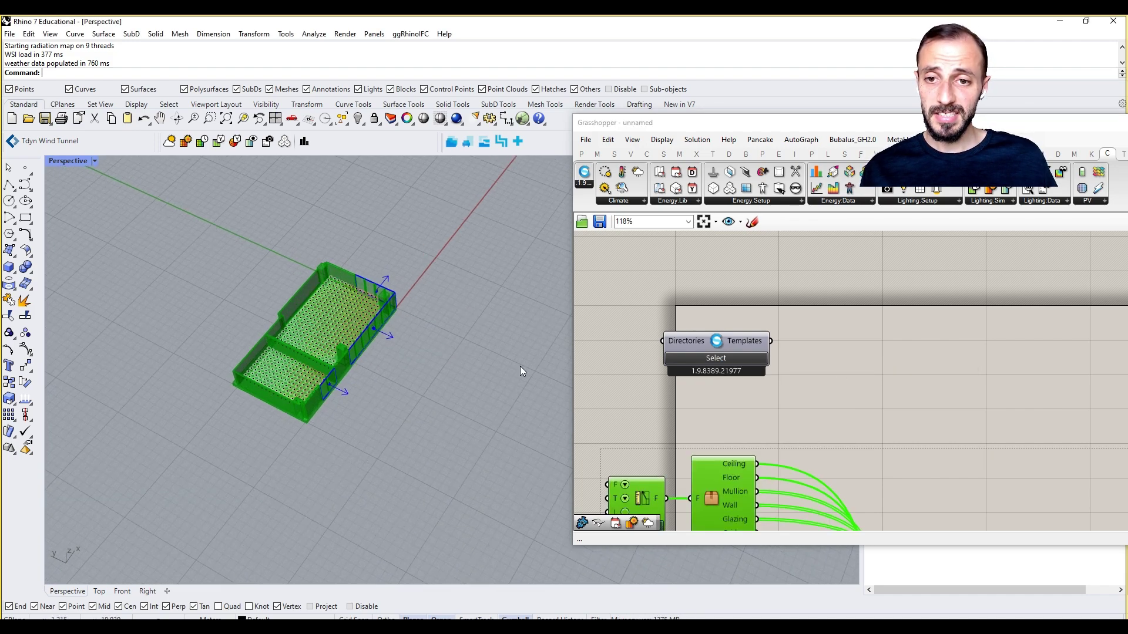
pyautogui.scroll(-5, 847, 312)
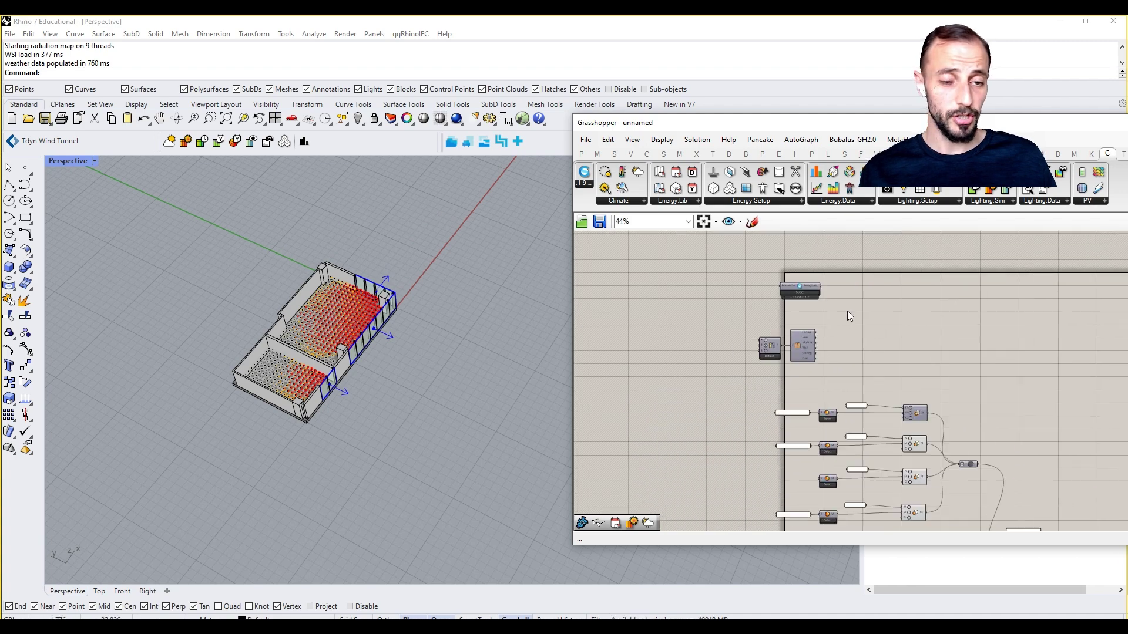
pyautogui.scroll(-3, 963, 364)
pyautogui.moveTo(1005, 305); pyautogui.dragTo(726, 483)
pyautogui.scroll(3, 769, 342)
pyautogui.scroll(1, 771, 346)
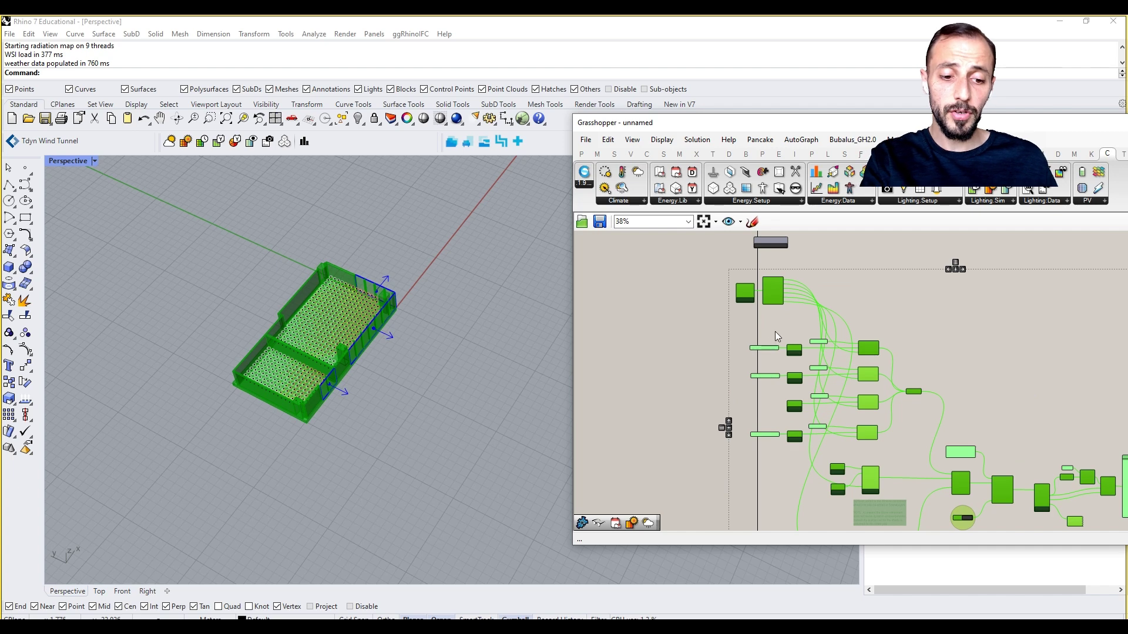
pyautogui.press('Delete')
pyautogui.scroll(5, 763, 282)
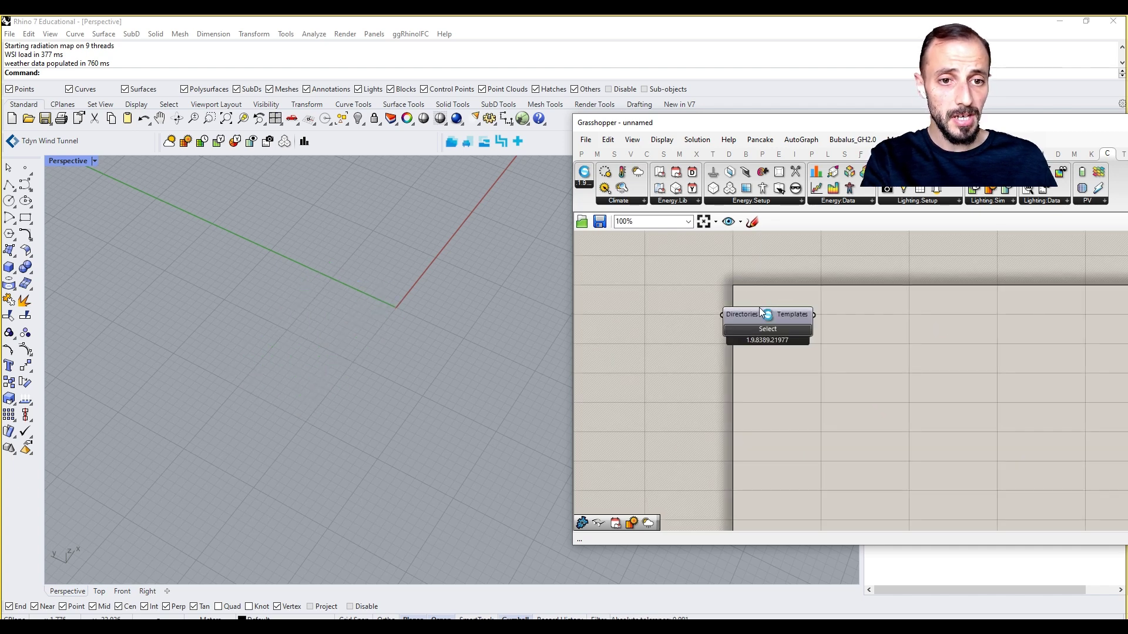
pyautogui.click(760, 318)
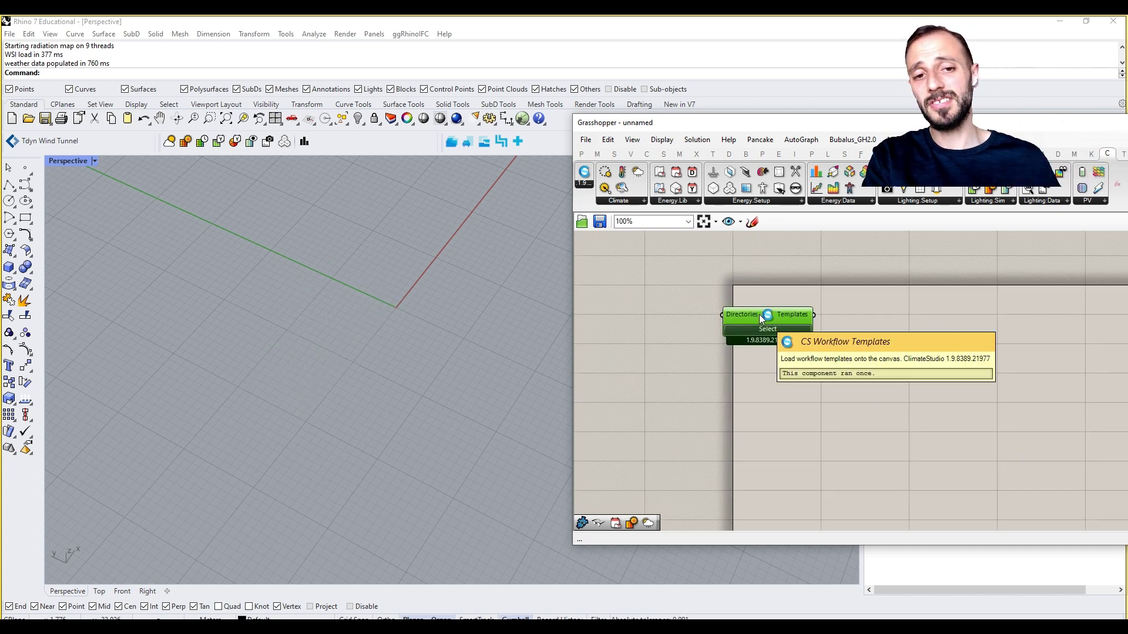
pyautogui.press('Delete')
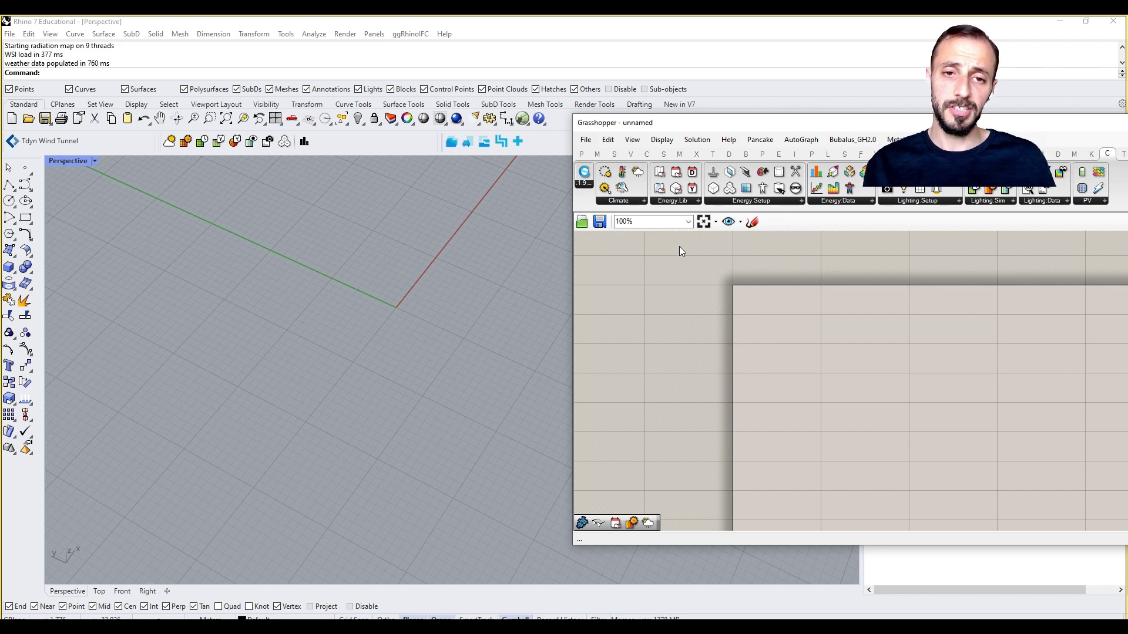
# Place a CS Sun Path component from the Climate list and move the Grasshopper window down
pyautogui.click(627, 200)
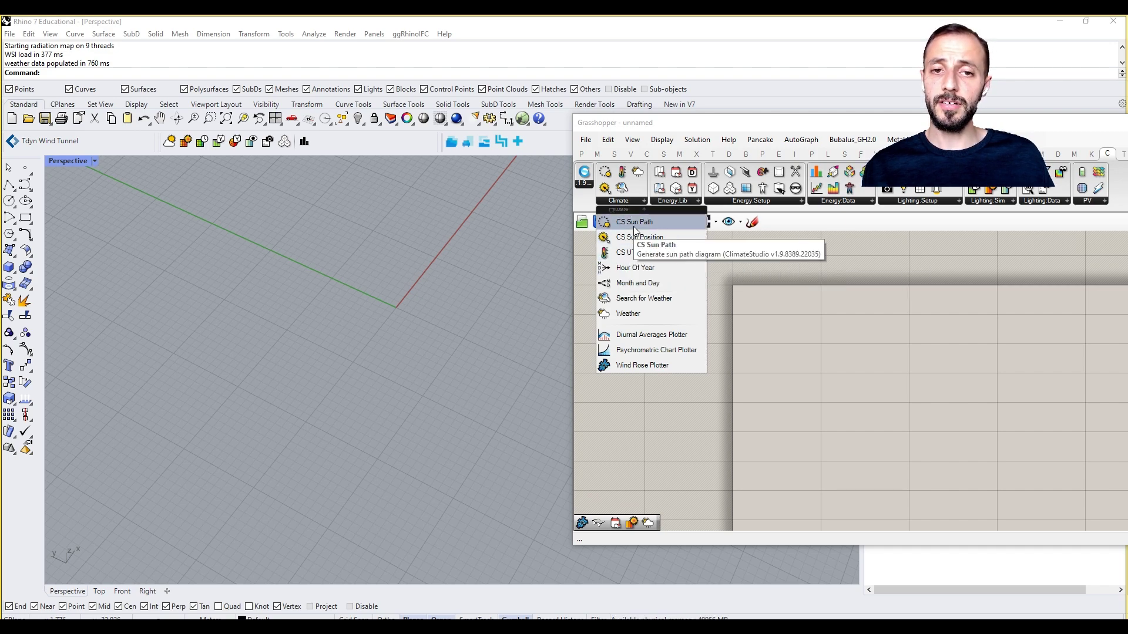
pyautogui.click(633, 222)
pyautogui.click(819, 317)
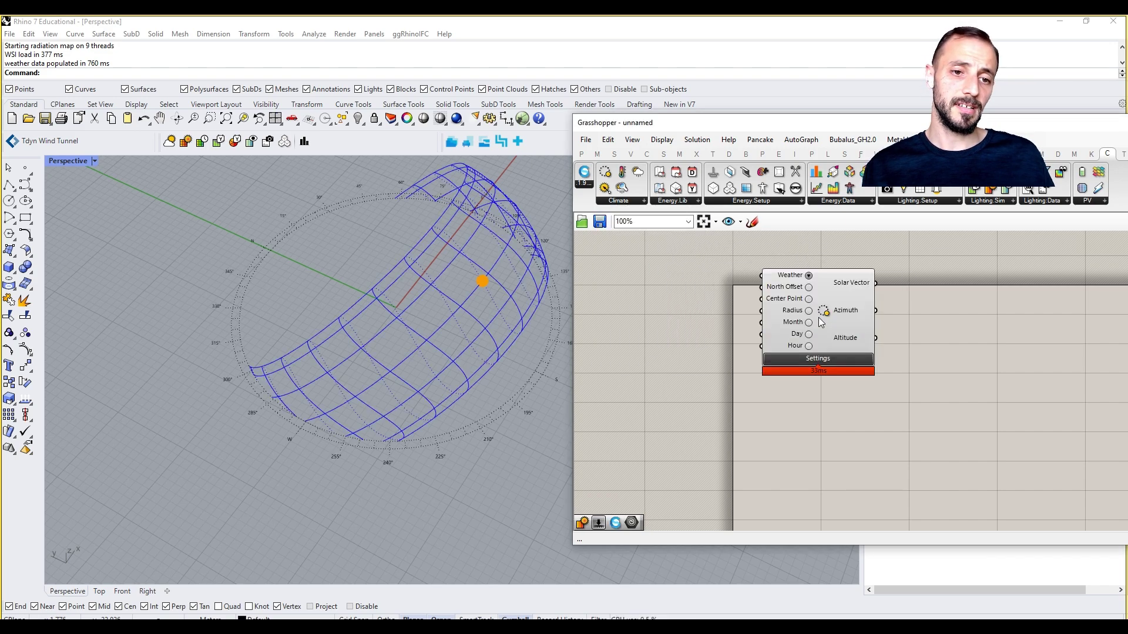
pyautogui.moveTo(425, 278); pyautogui.dragTo(346, 321, button='right')
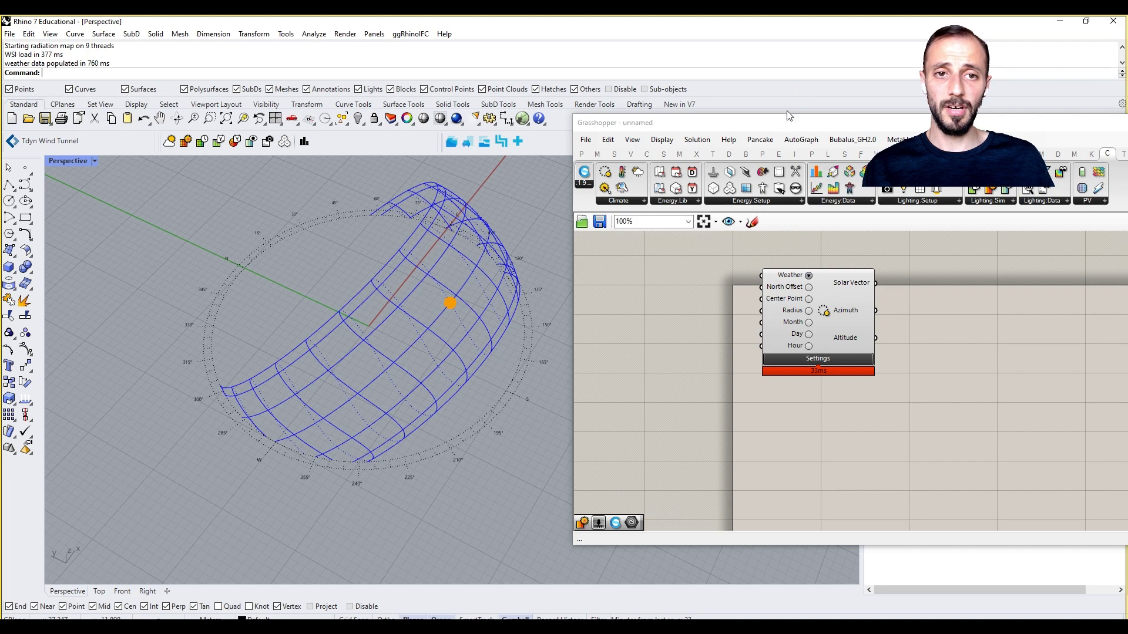
pyautogui.moveTo(781, 128); pyautogui.dragTo(776, 384)
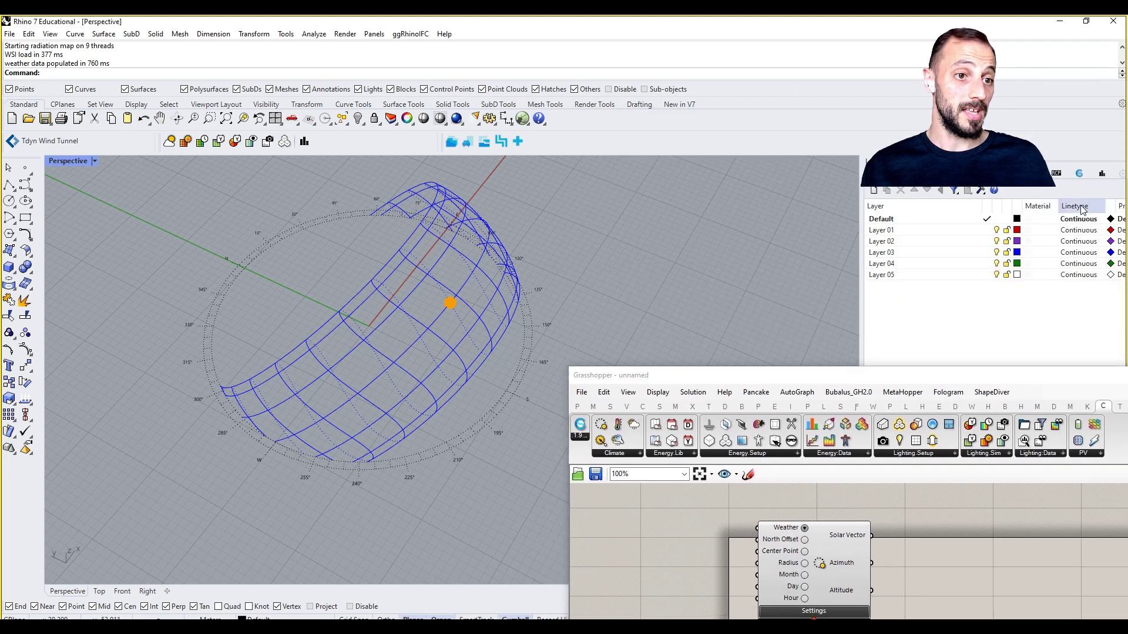
# Show the ClimateStudio Site Analysis panel, toggle 3d Sun Path on and off, and reposition Grasshopper
pyautogui.click(1078, 174)
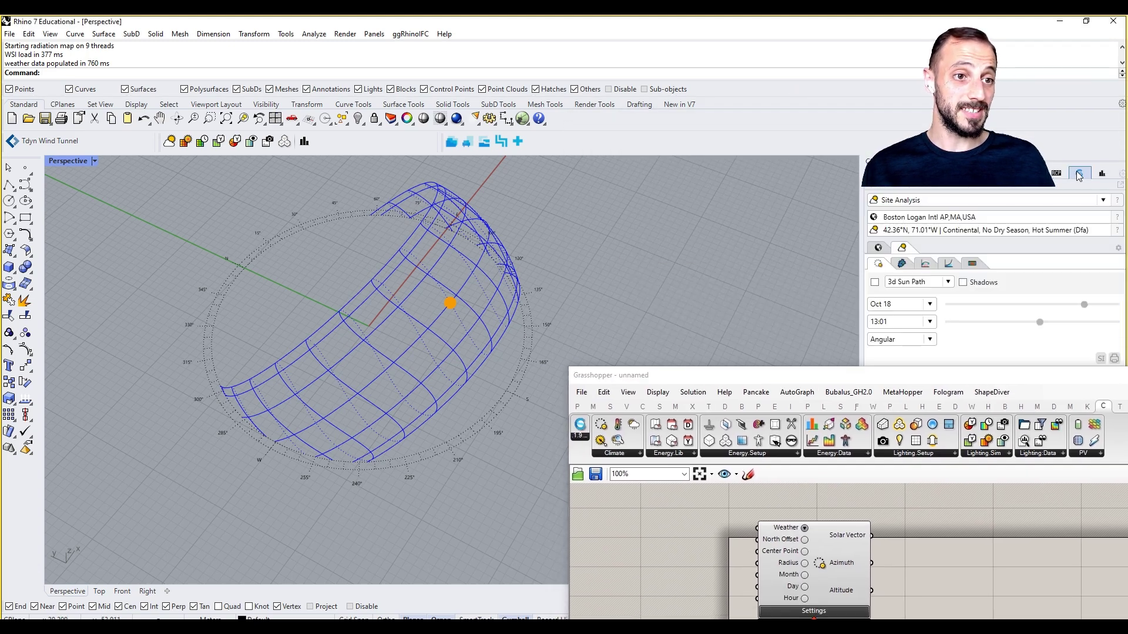
pyautogui.click(875, 282)
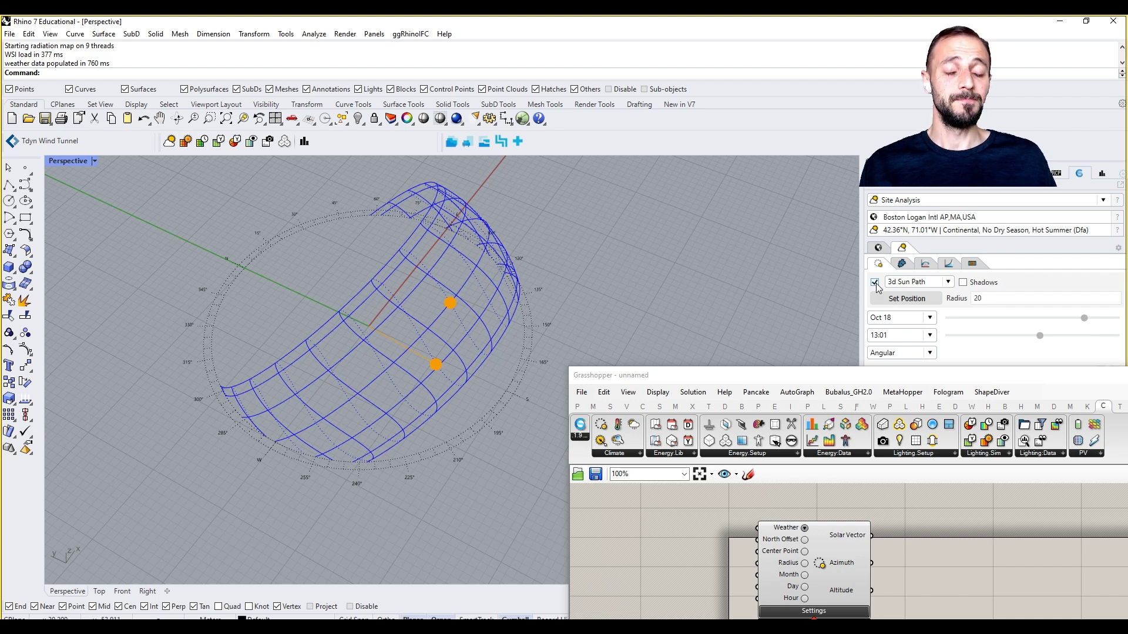
pyautogui.click(875, 283)
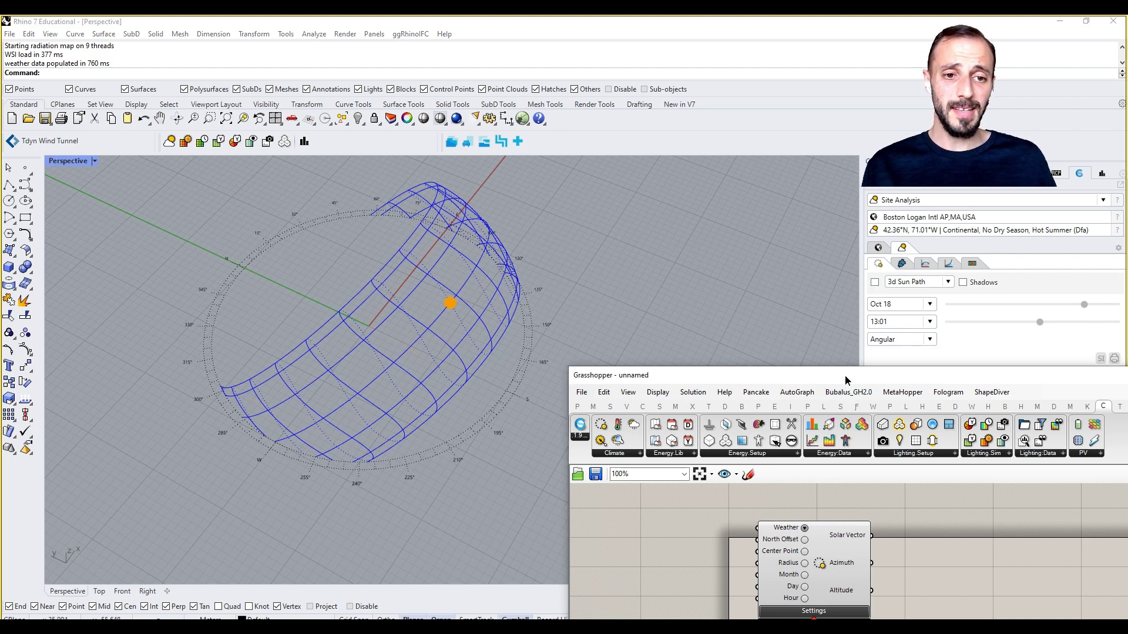
pyautogui.moveTo(849, 376); pyautogui.dragTo(920, 130)
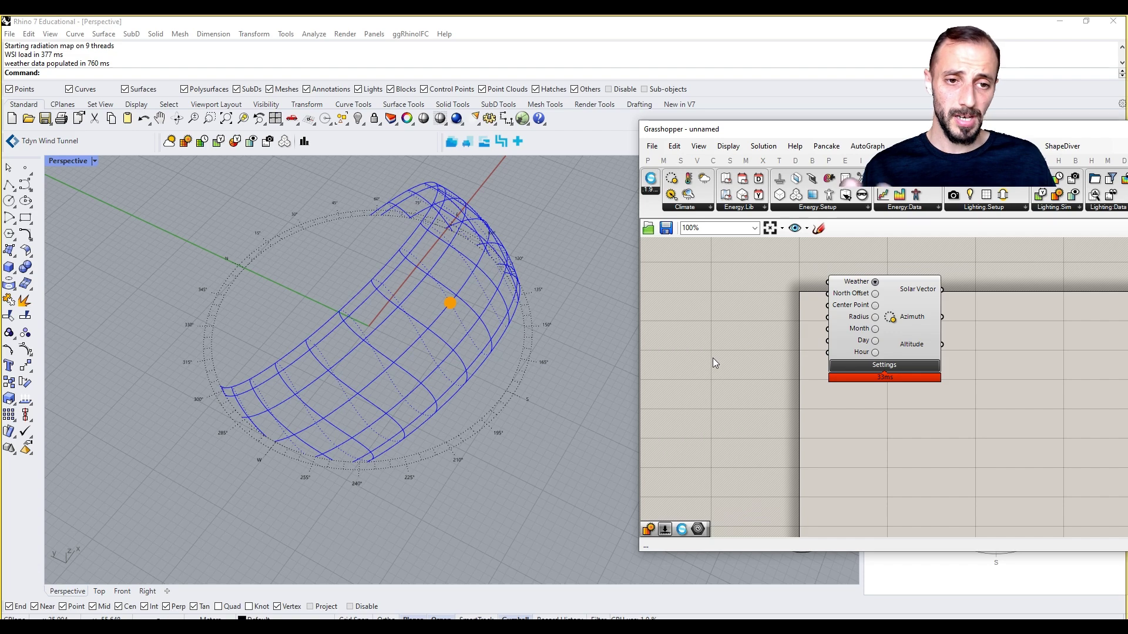
pyautogui.moveTo(403, 324); pyautogui.dragTo(393, 346, button='right')
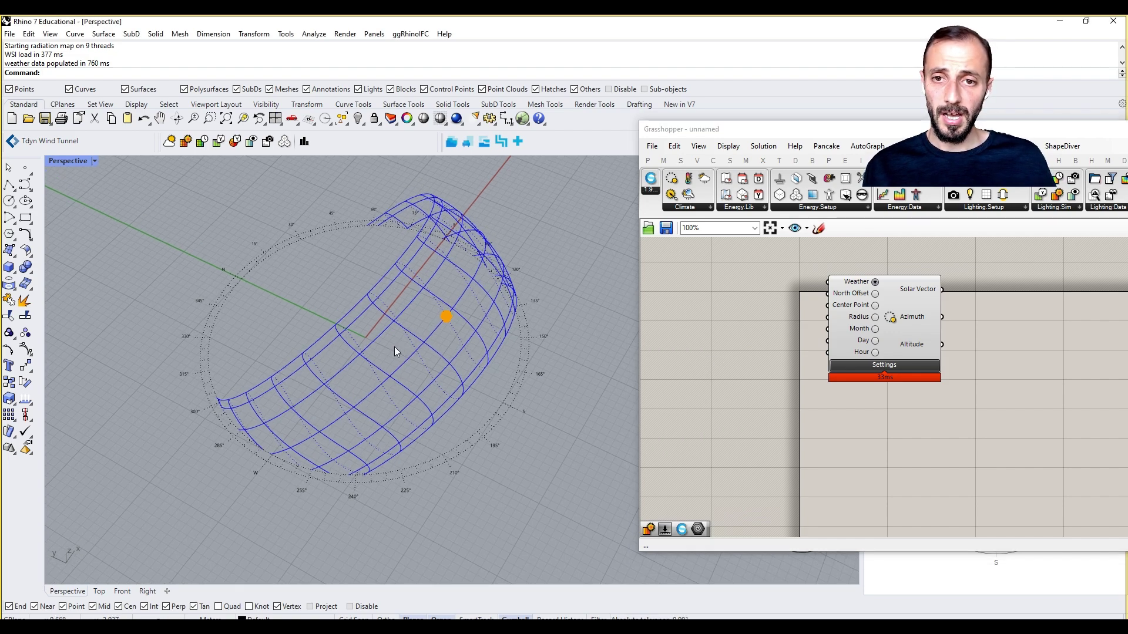
# Place a Search for Weather component from the Climate list on the canvas
pyautogui.click(874, 283)
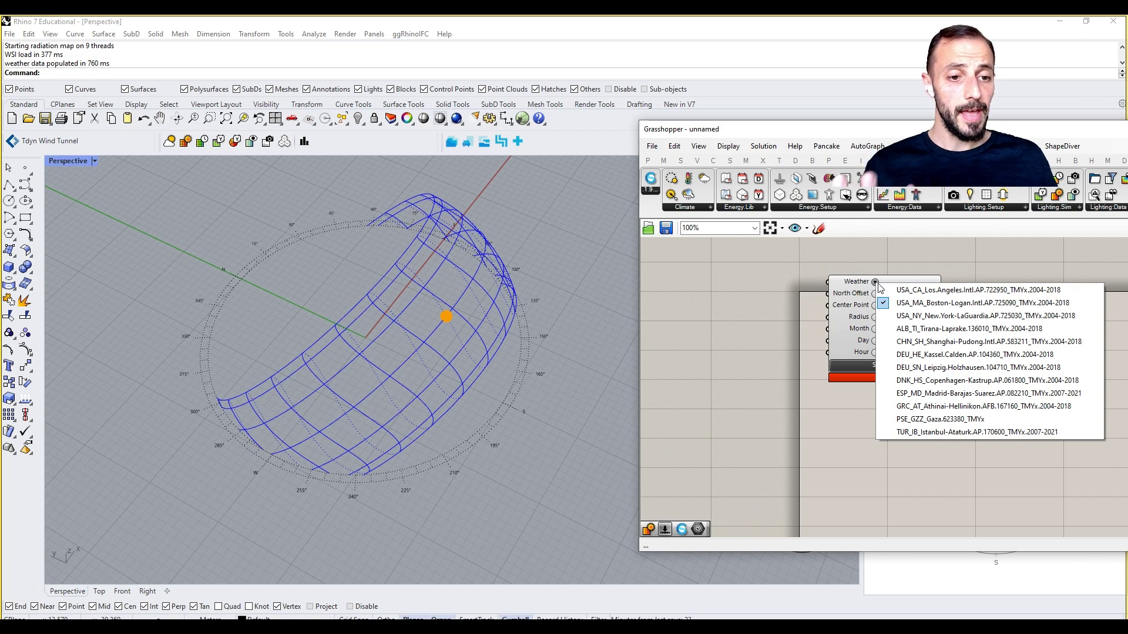
pyautogui.click(679, 215)
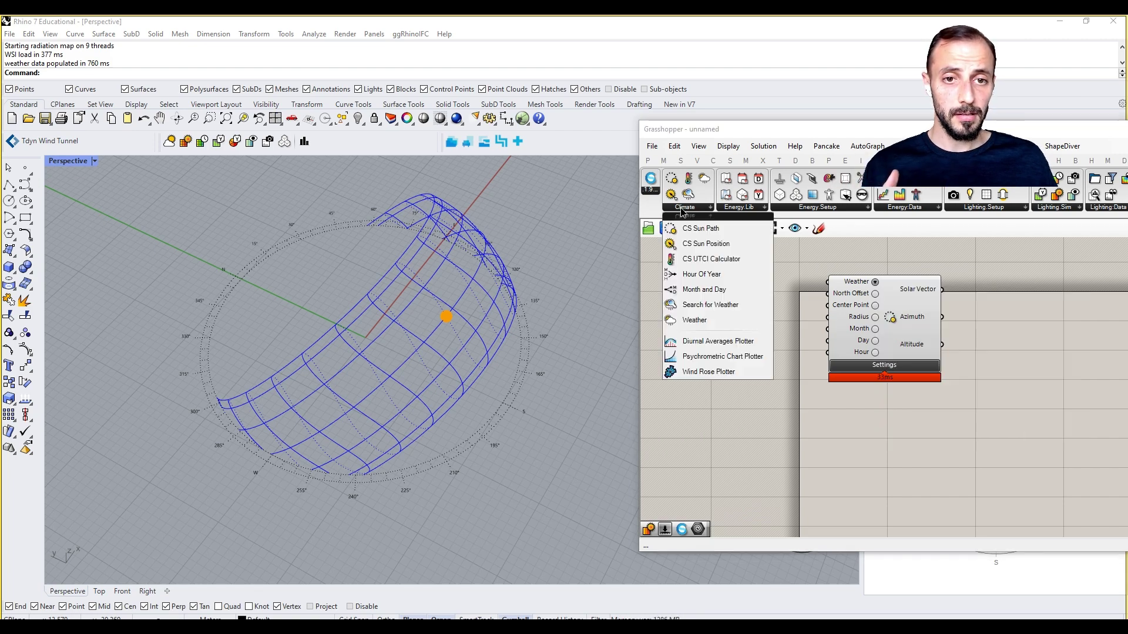
pyautogui.click(712, 320)
pyautogui.click(703, 285)
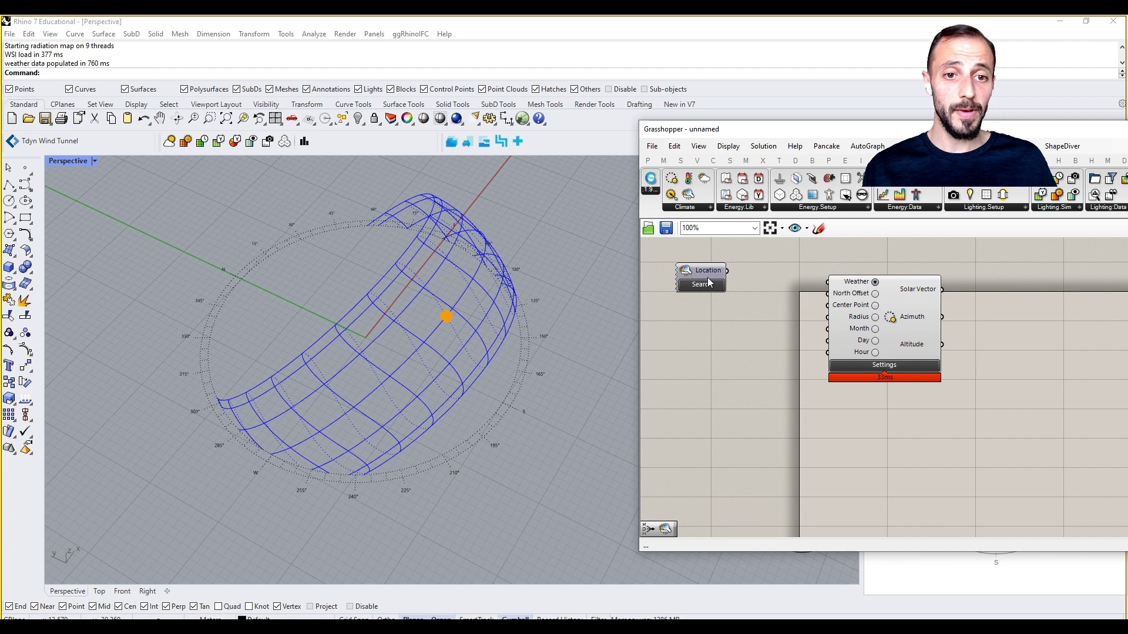
pyautogui.scroll(2, 705, 287)
# Search 'madrid', download the Madrid Barajas Suarez AP 082210 weather file, and move Location down
pyautogui.click(704, 288)
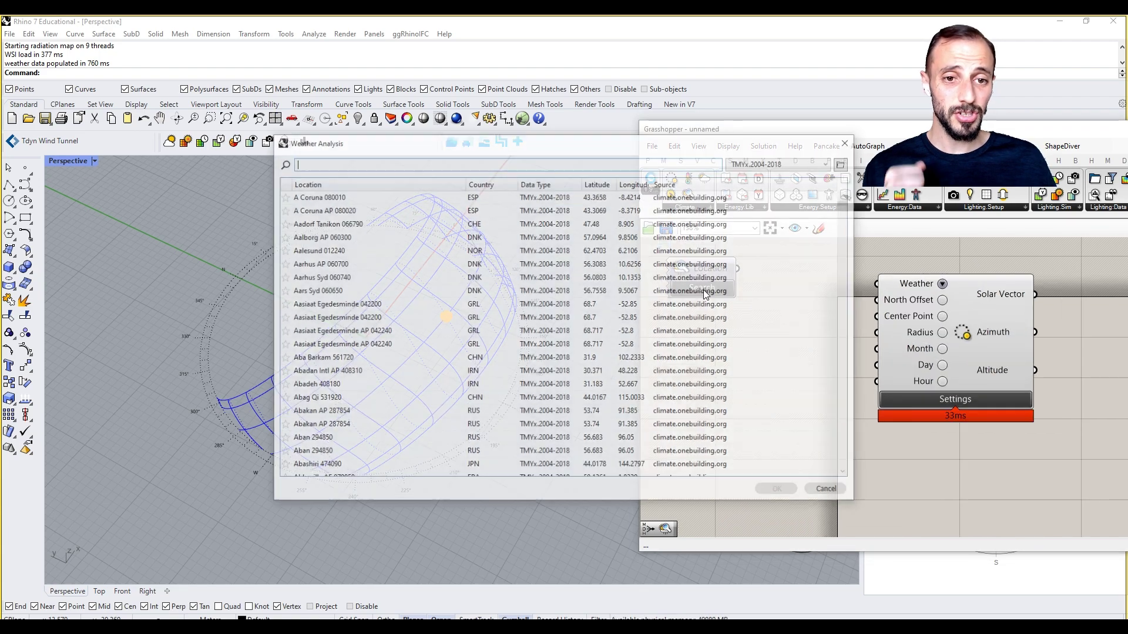
pyautogui.click(344, 164)
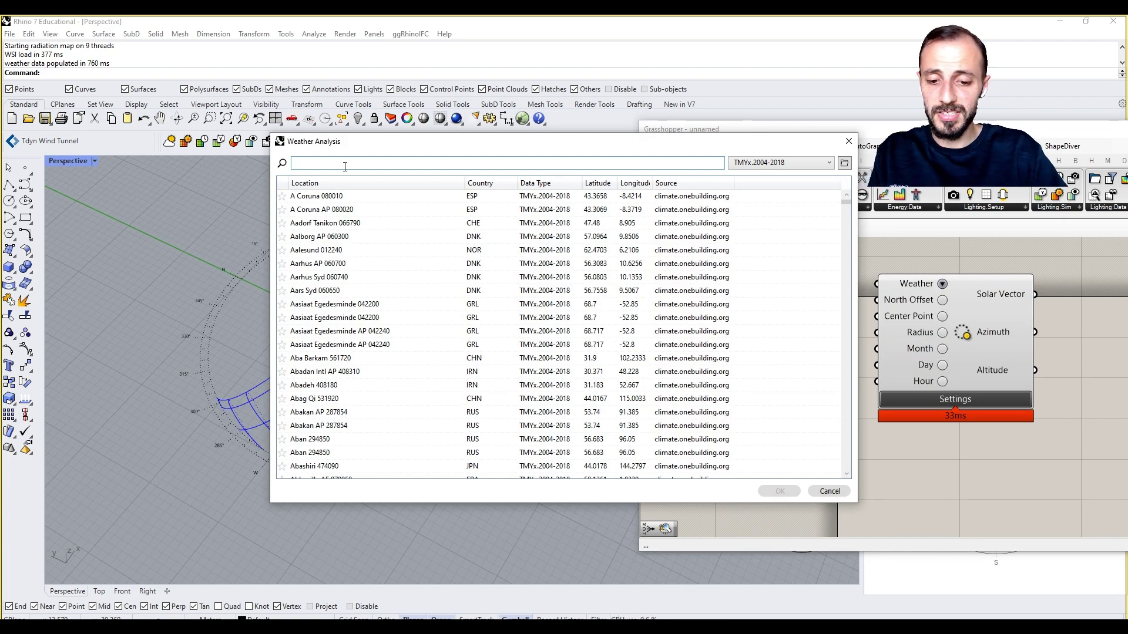
pyautogui.write('madrid')
pyautogui.click(355, 199)
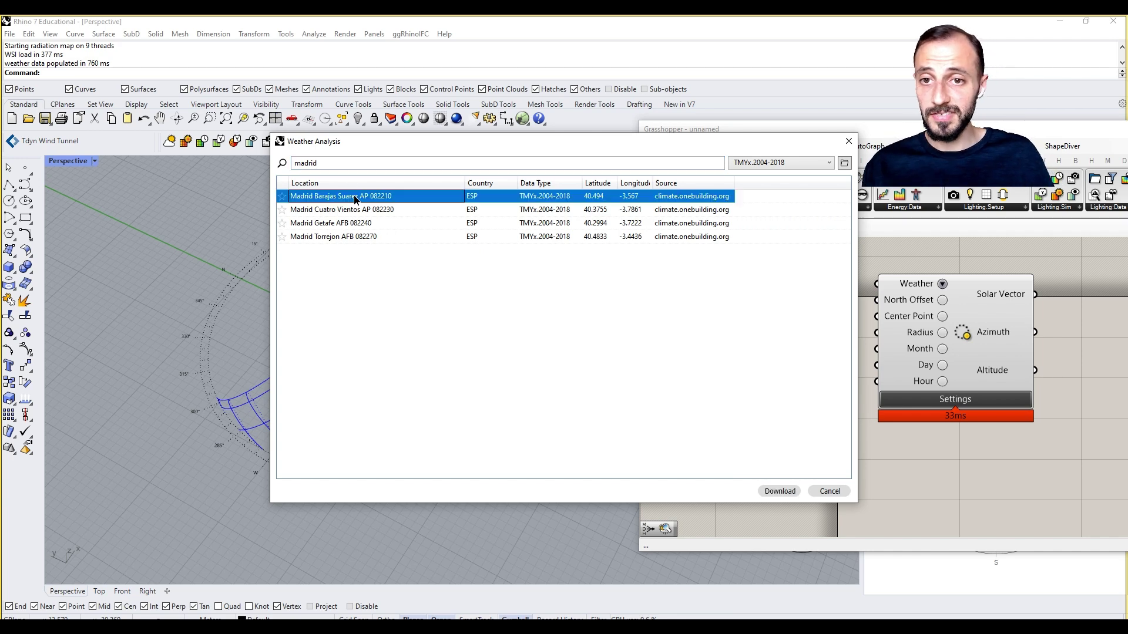
pyautogui.click(781, 492)
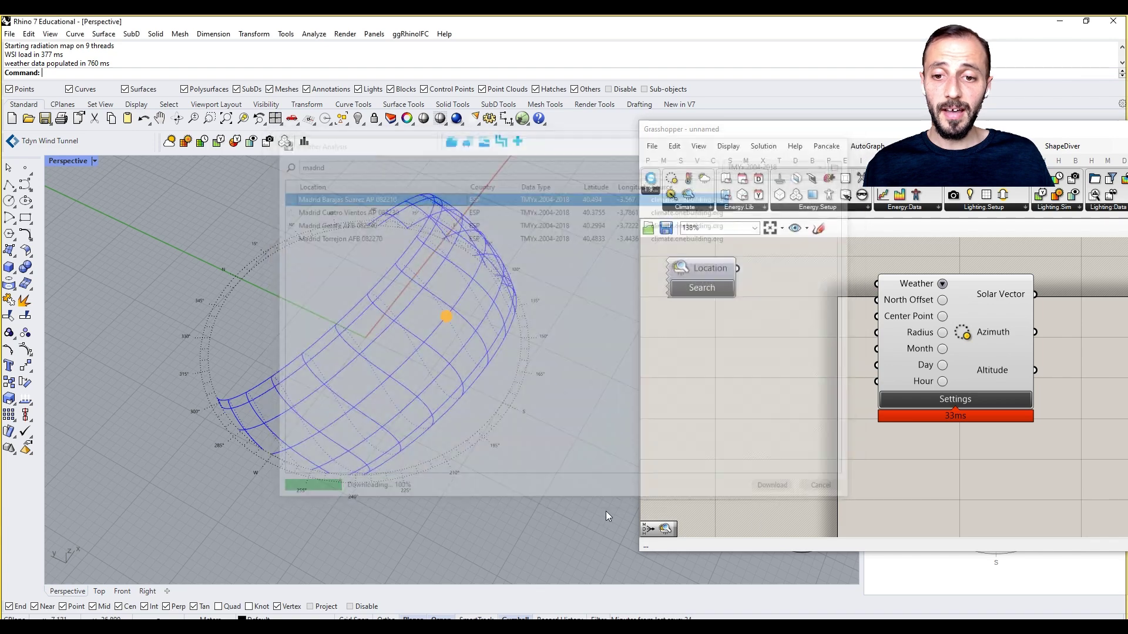
pyautogui.moveTo(717, 270)
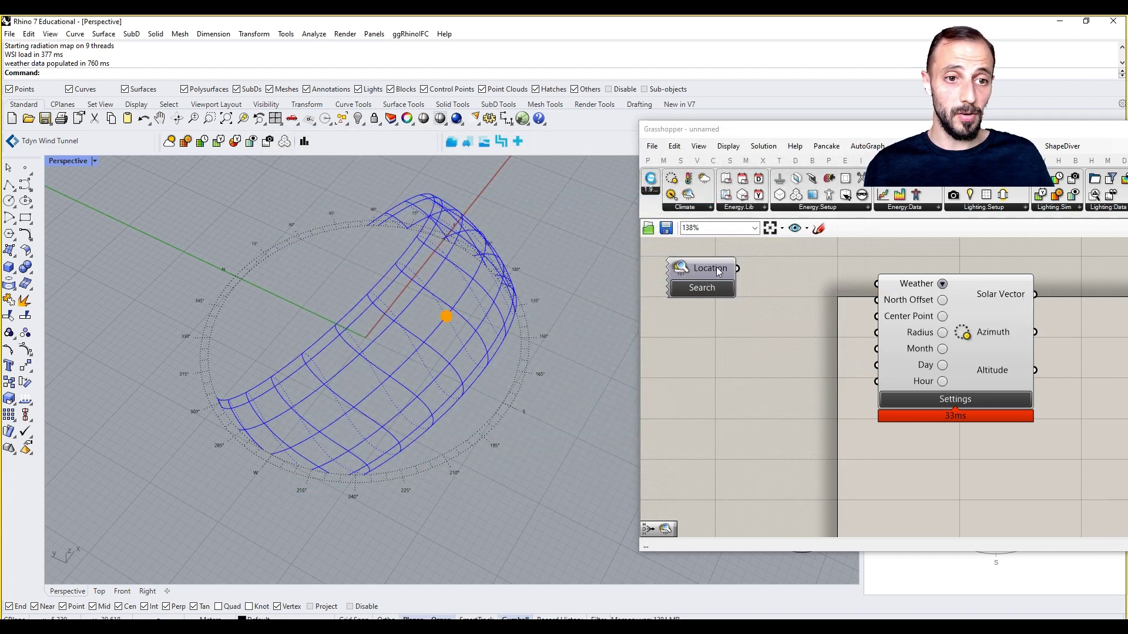
pyautogui.moveTo(724, 267); pyautogui.dragTo(749, 286)
# Assign the ESP_MD_Madrid-Barajas 2007-2021 weather file to the sun path and delete Location
pyautogui.click(942, 284)
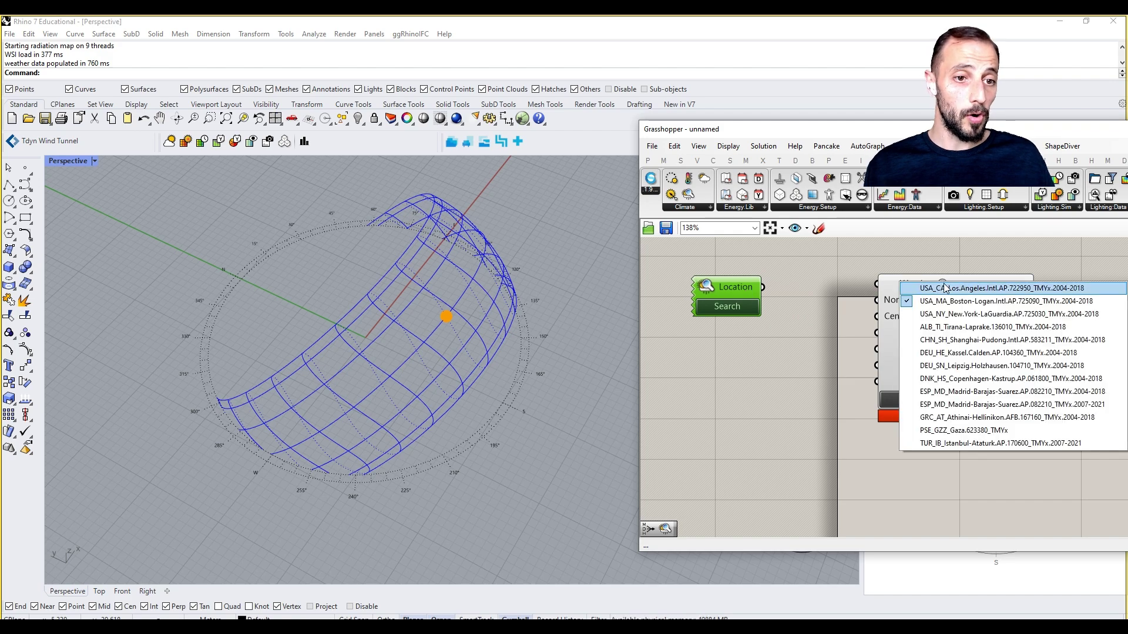
pyautogui.click(952, 404)
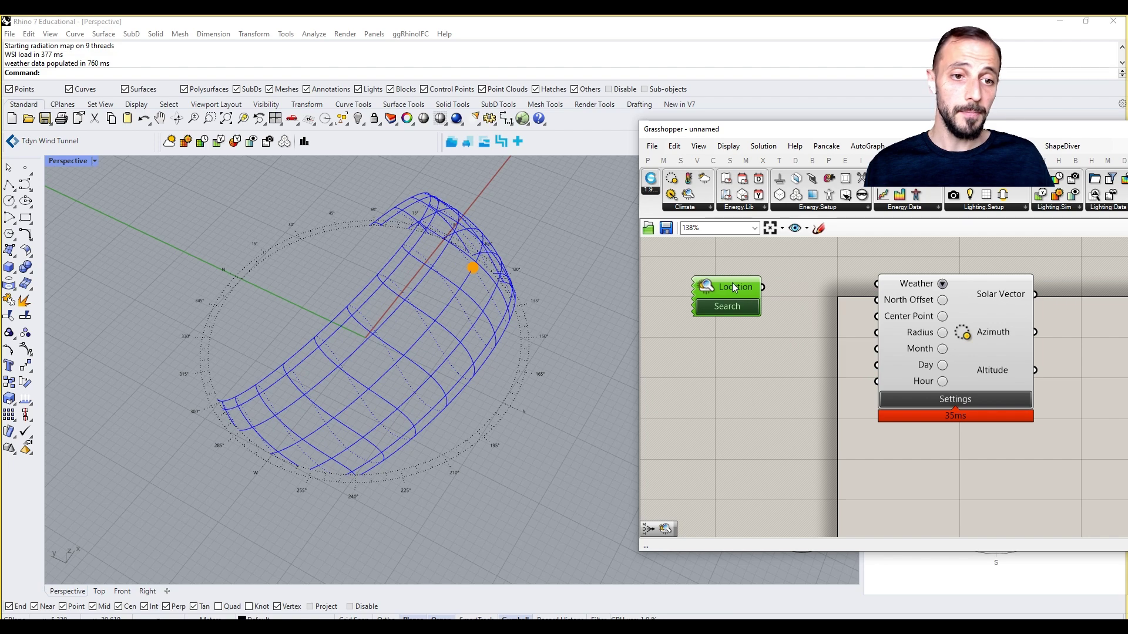
pyautogui.press('Delete')
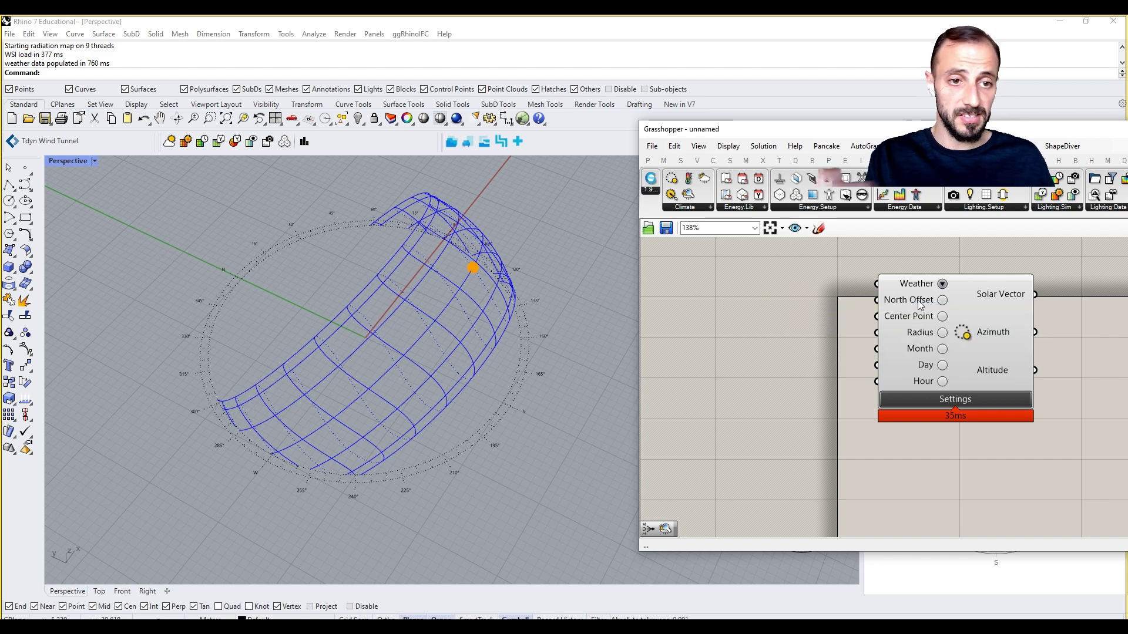
# Add a Number Slider at 0 wired to the sun path's North Offset input
pyautogui.moveTo(920, 305)
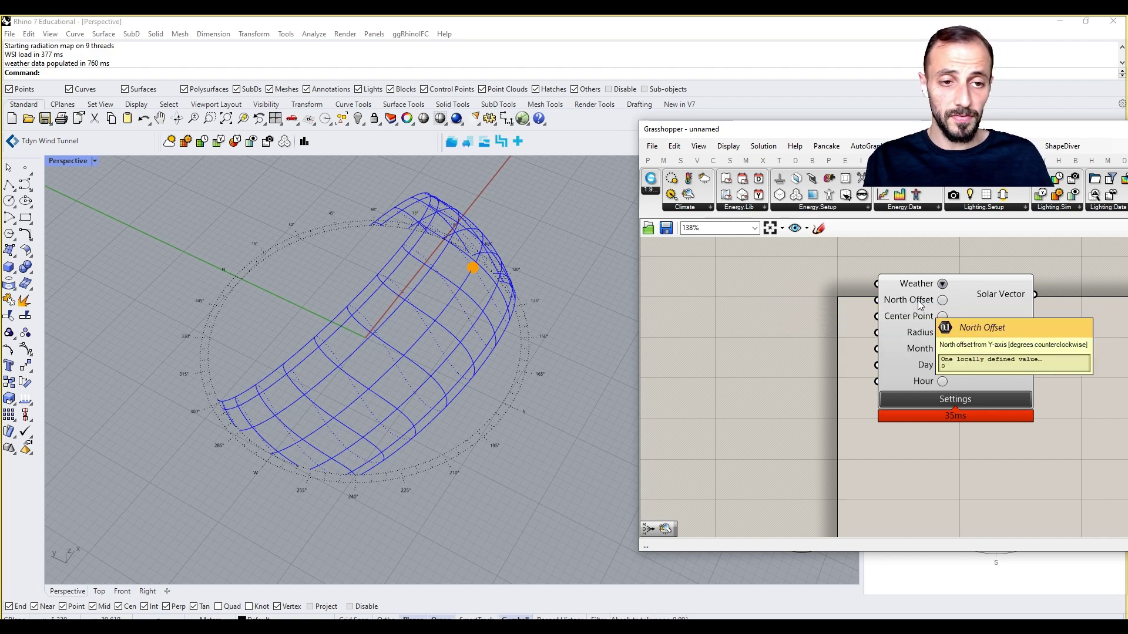
pyautogui.doubleClick(813, 309)
pyautogui.write('0<36')
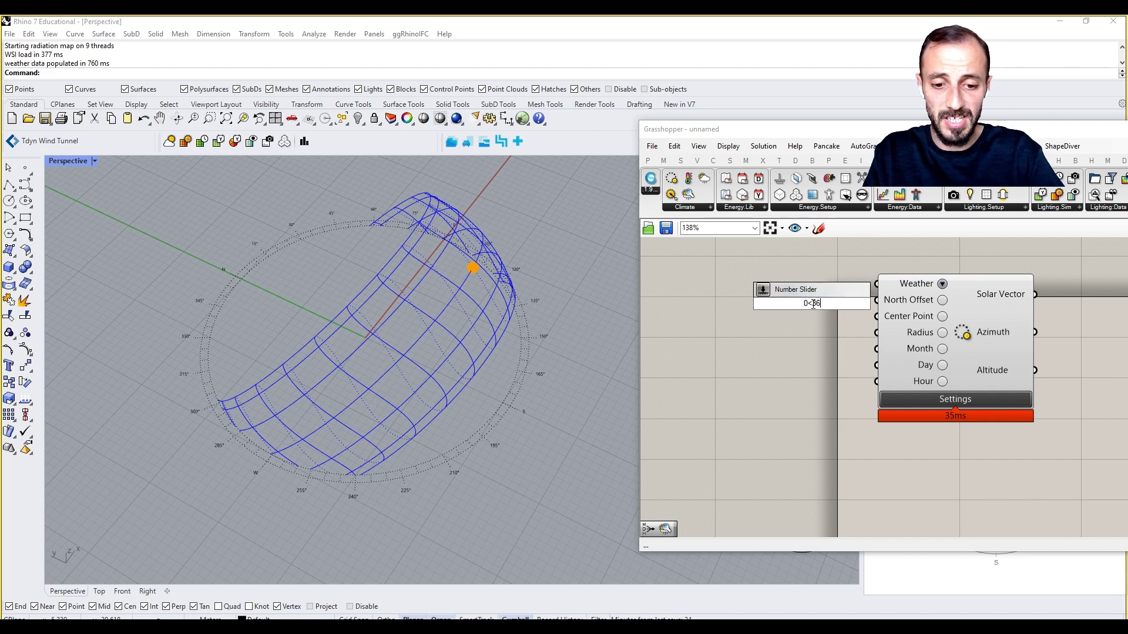
pyautogui.press('Return')
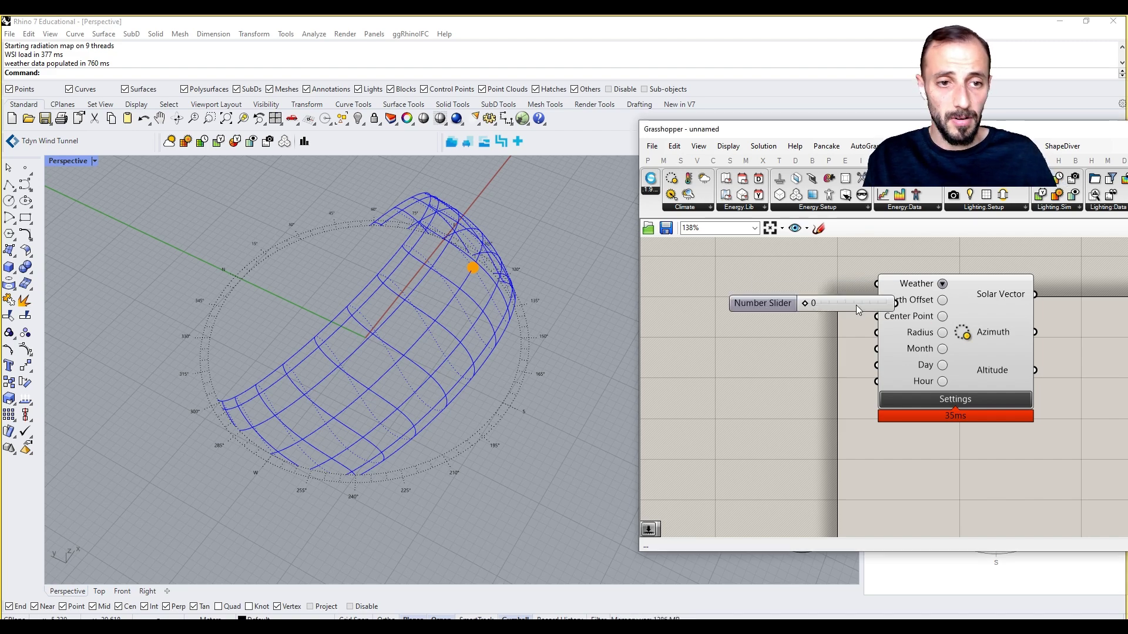
pyautogui.moveTo(880, 309); pyautogui.dragTo(827, 309)
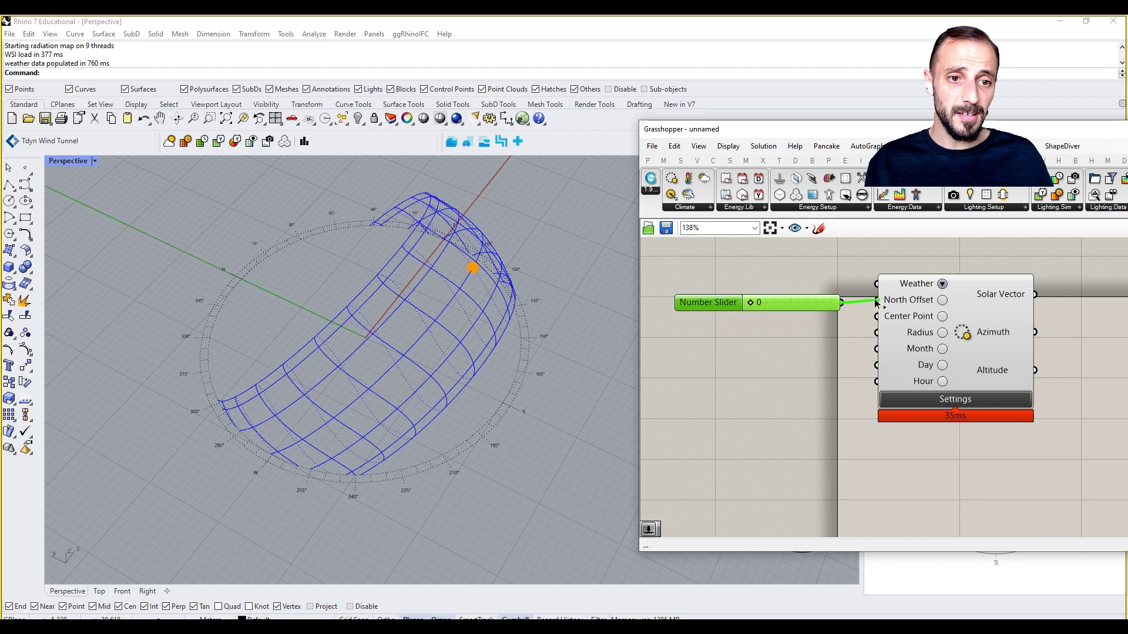
pyautogui.moveTo(748, 303)
pyautogui.mouseDown()
pyautogui.moveTo(784, 302)
pyautogui.moveTo(748, 303)
pyautogui.mouseUp()
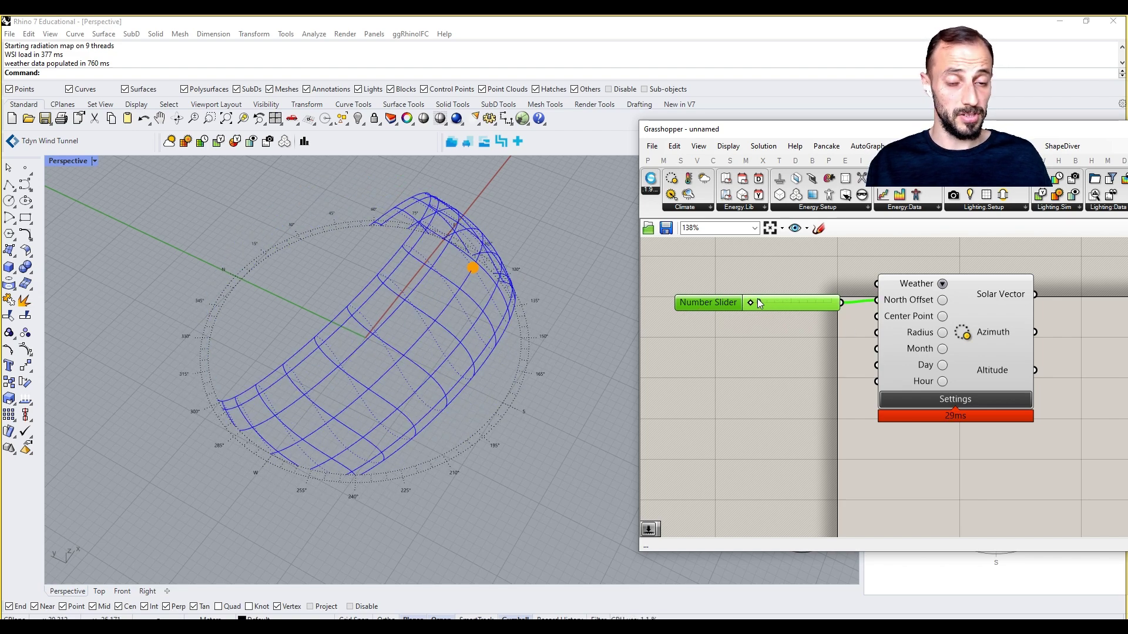
pyautogui.keyDown('ctrl'); pyautogui.moveTo(492, 320); pyautogui.dragTo(475, 368, button='right'); pyautogui.keyUp('ctrl')
pyautogui.scroll(2, 487, 317)
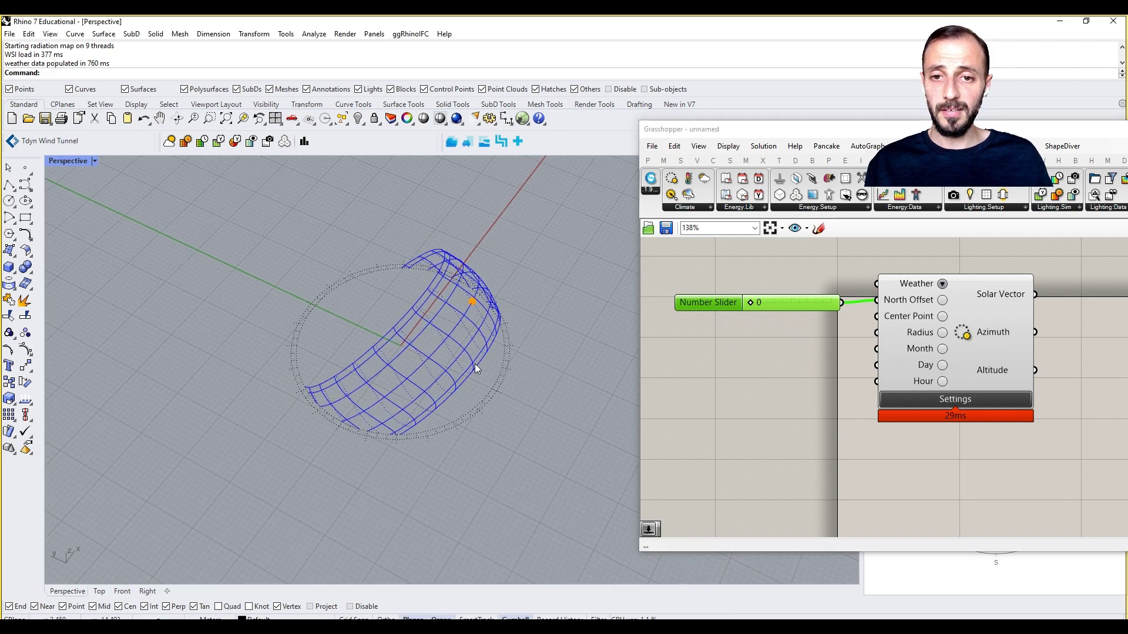
pyautogui.scroll(2, 485, 311)
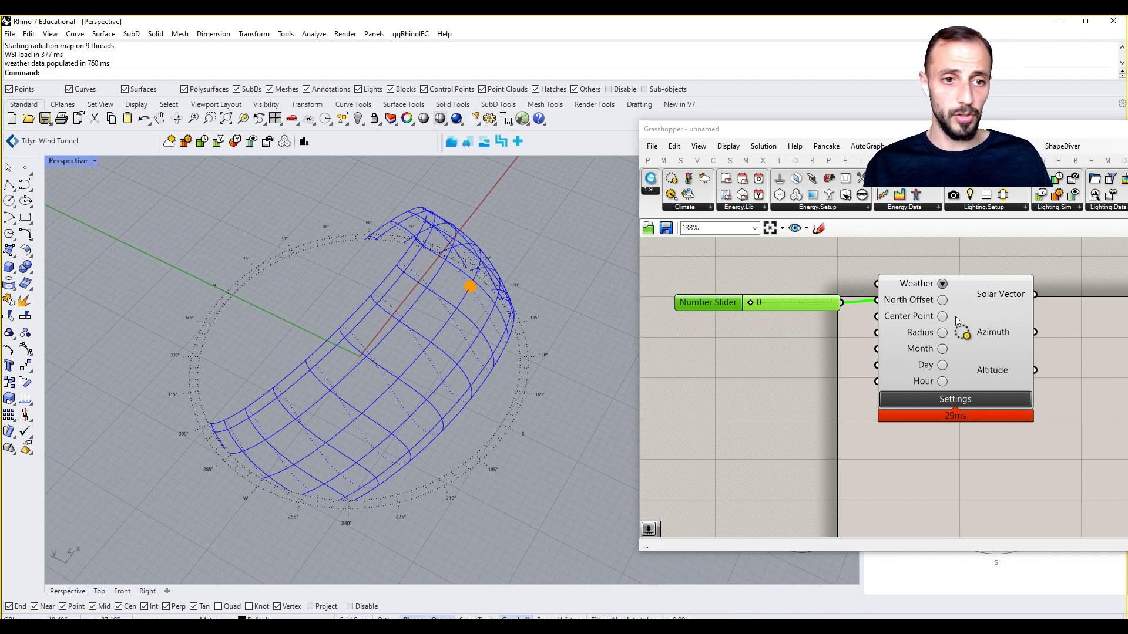
pyautogui.moveTo(920, 318)
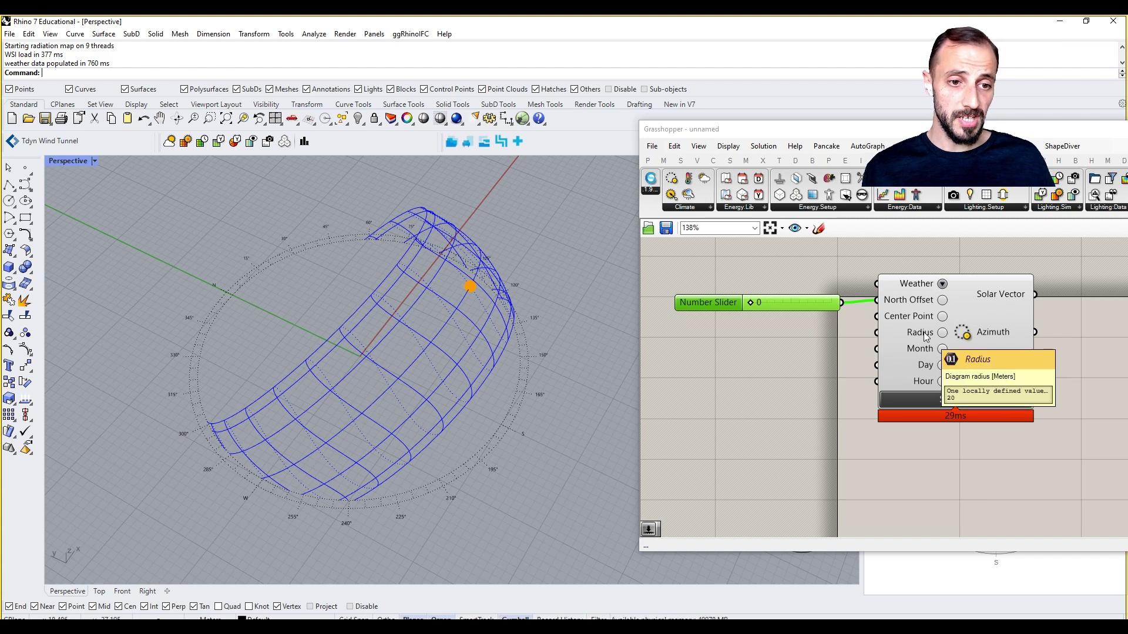
# Add a Number Slider set to 50 and wire it to the Radius input
pyautogui.doubleClick(798, 351)
pyautogui.write('50')
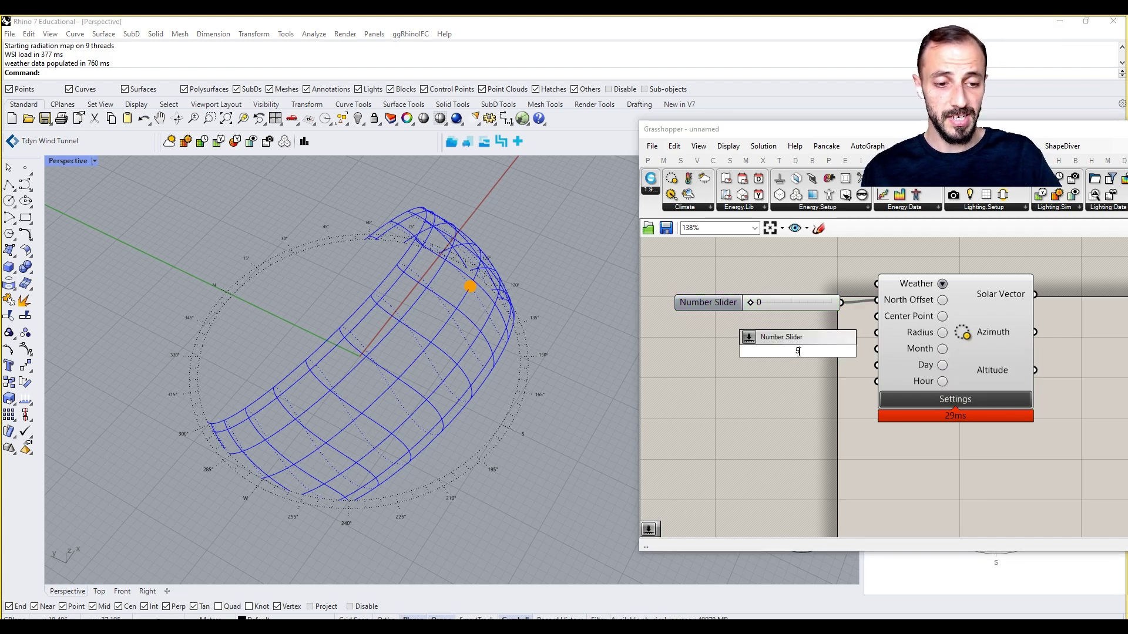
pyautogui.press('Return')
pyautogui.moveTo(838, 347); pyautogui.dragTo(876, 332)
pyautogui.scroll(-3, 423, 344)
pyautogui.scroll(-4, 422, 335)
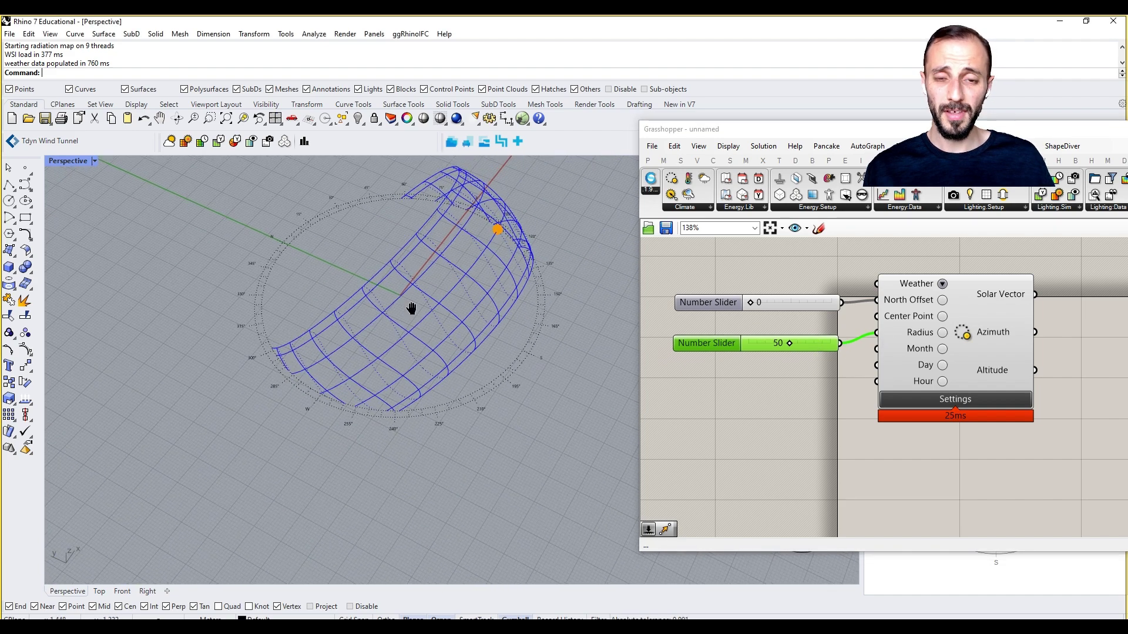
pyautogui.moveTo(754, 348); pyautogui.dragTo(744, 338)
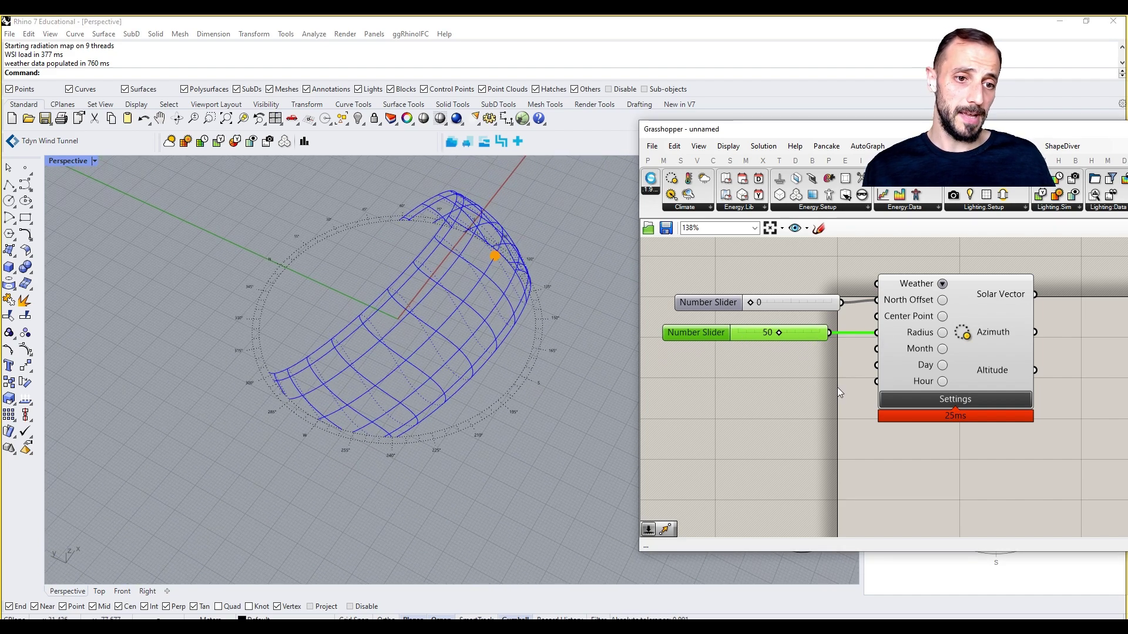
# Create a 0<1 Number Slider and connect it to the Month input
pyautogui.doubleClick(758, 371)
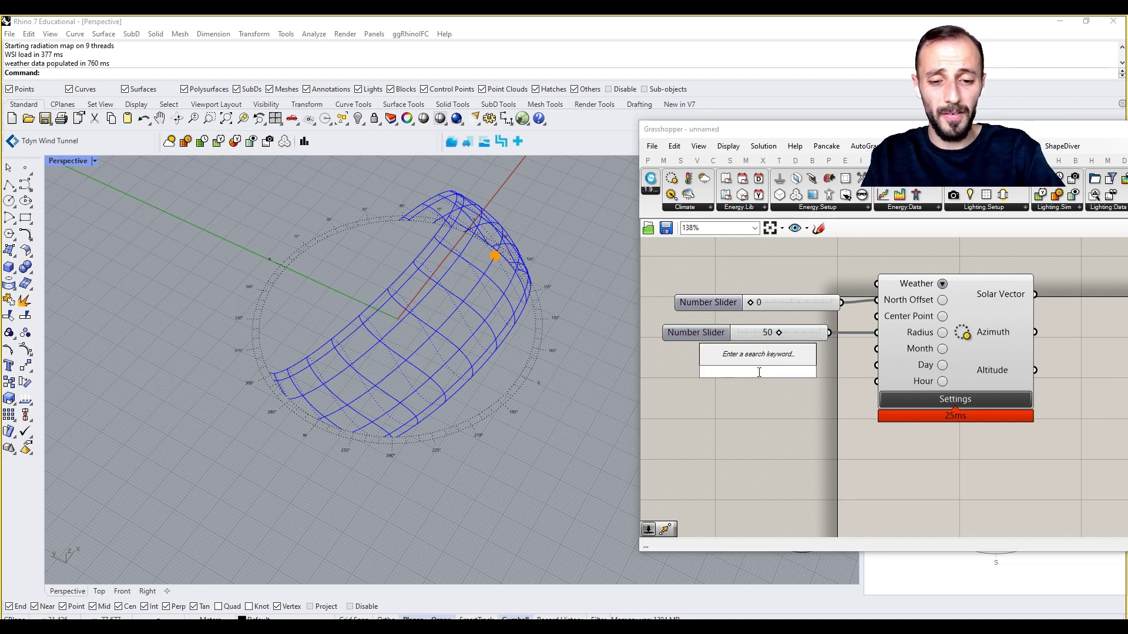
pyautogui.write('0')
pyautogui.press('BackSpace')
pyautogui.write('0')
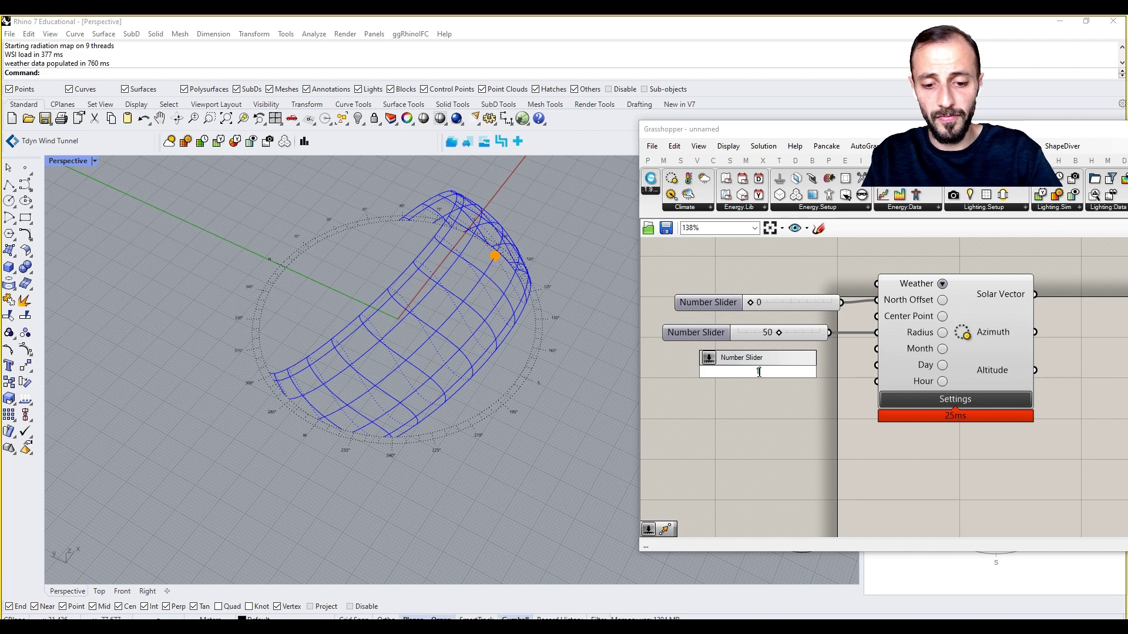
pyautogui.write('<1')
pyautogui.press('Return')
pyautogui.click(774, 371)
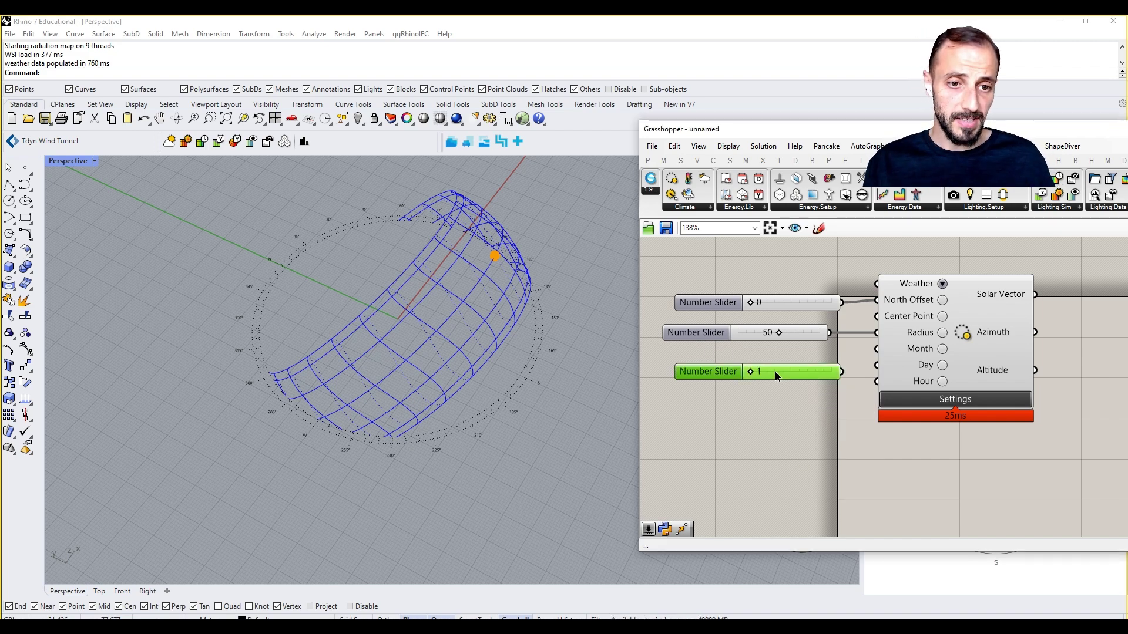
pyautogui.moveTo(839, 366); pyautogui.dragTo(806, 361)
# Add a 0<31 day slider set to 1, delete the stray slider, and wire it to Day
pyautogui.doubleClick(766, 387)
pyautogui.write('0<31')
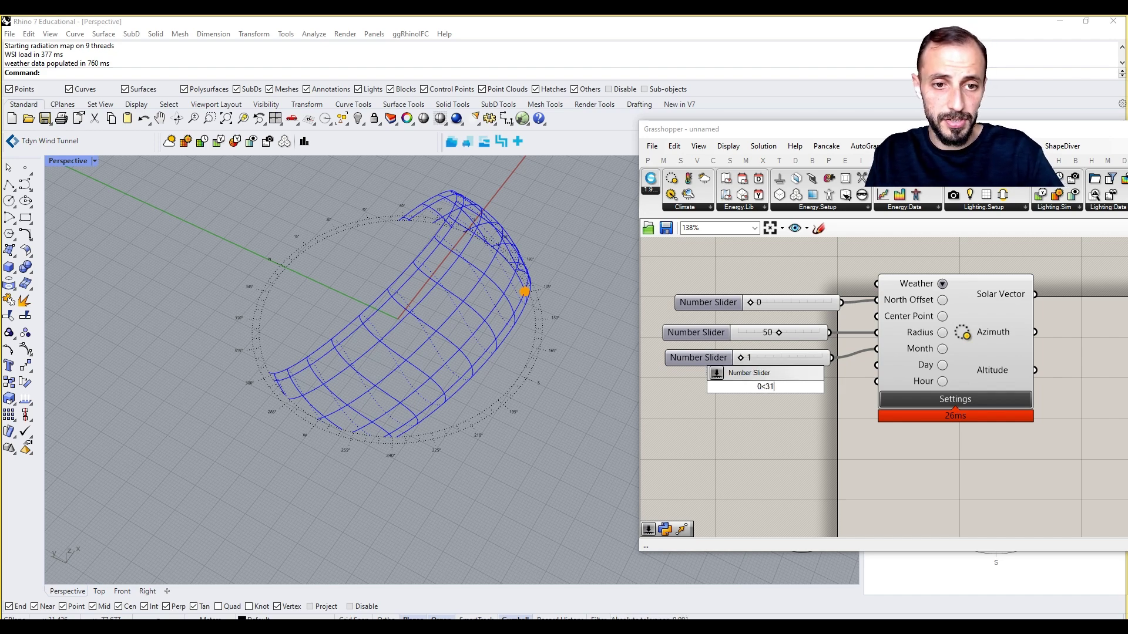
pyautogui.press('Return')
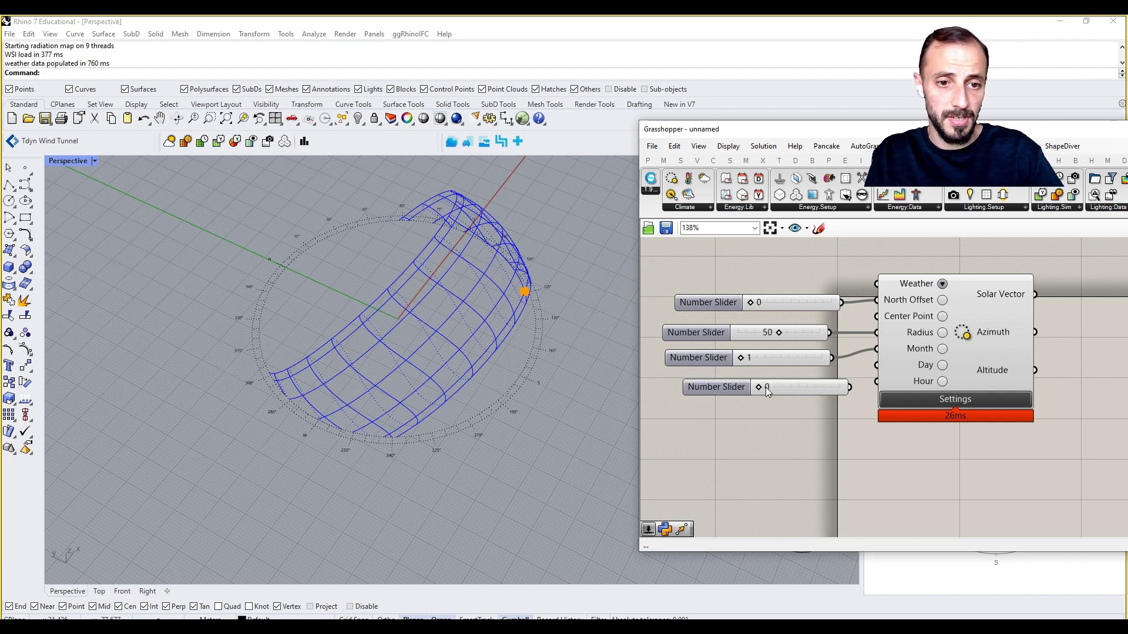
pyautogui.click(766, 387)
pyautogui.click(734, 405)
pyautogui.doubleClick(734, 406)
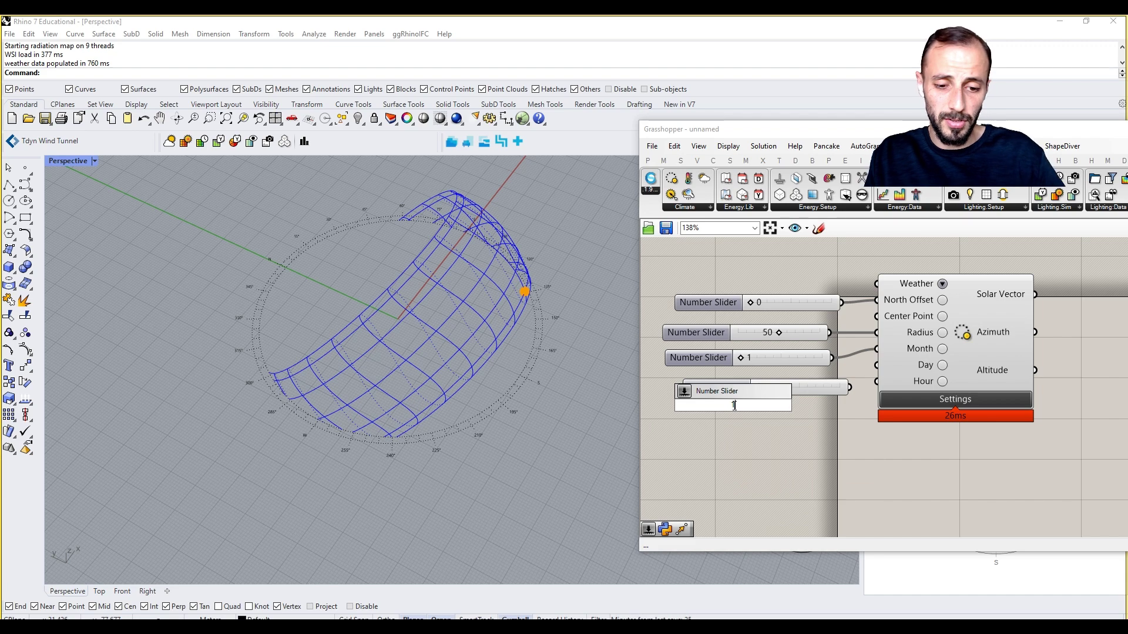
pyautogui.press('Return')
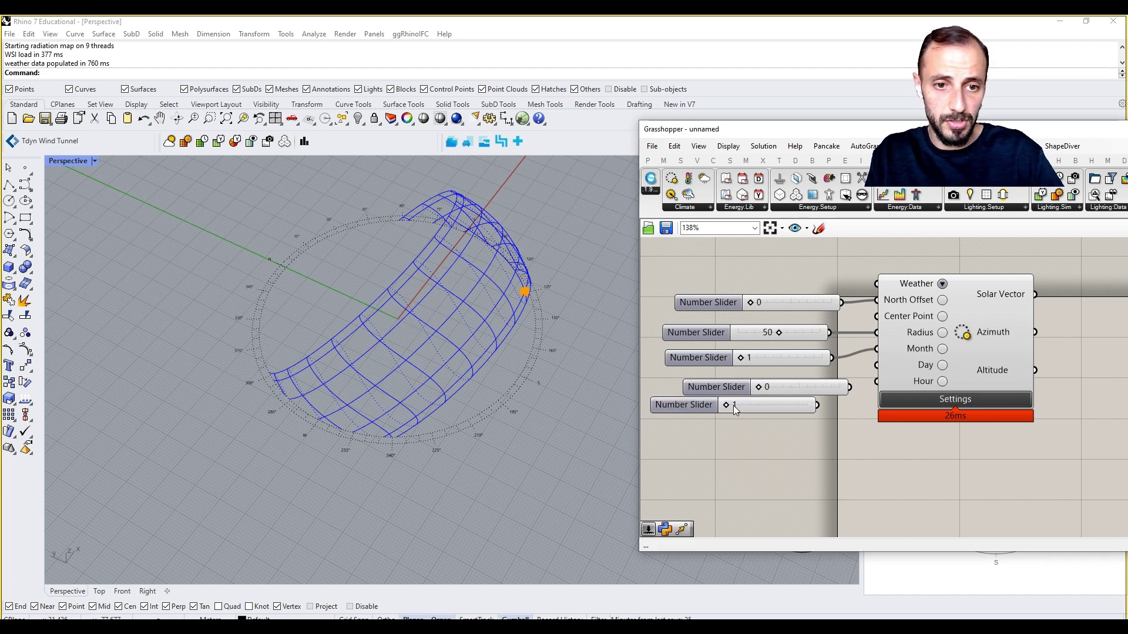
pyautogui.click(784, 389)
pyautogui.press('Delete')
pyautogui.moveTo(780, 410); pyautogui.dragTo(882, 366)
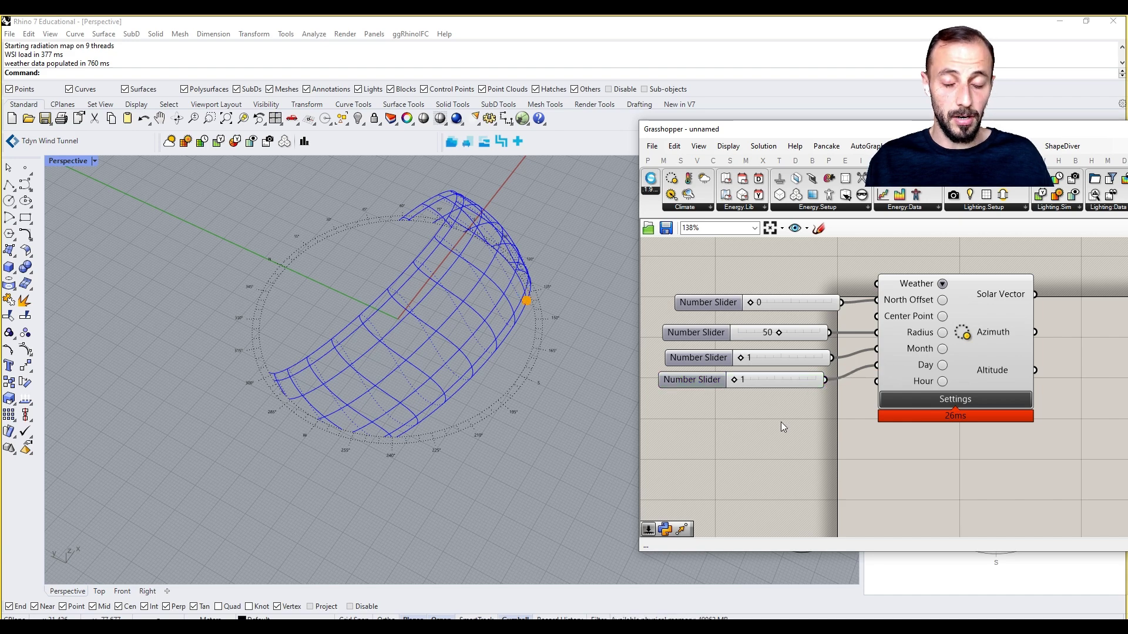
# Create one more Number Slider at 0 for the Hour input
pyautogui.doubleClick(781, 422)
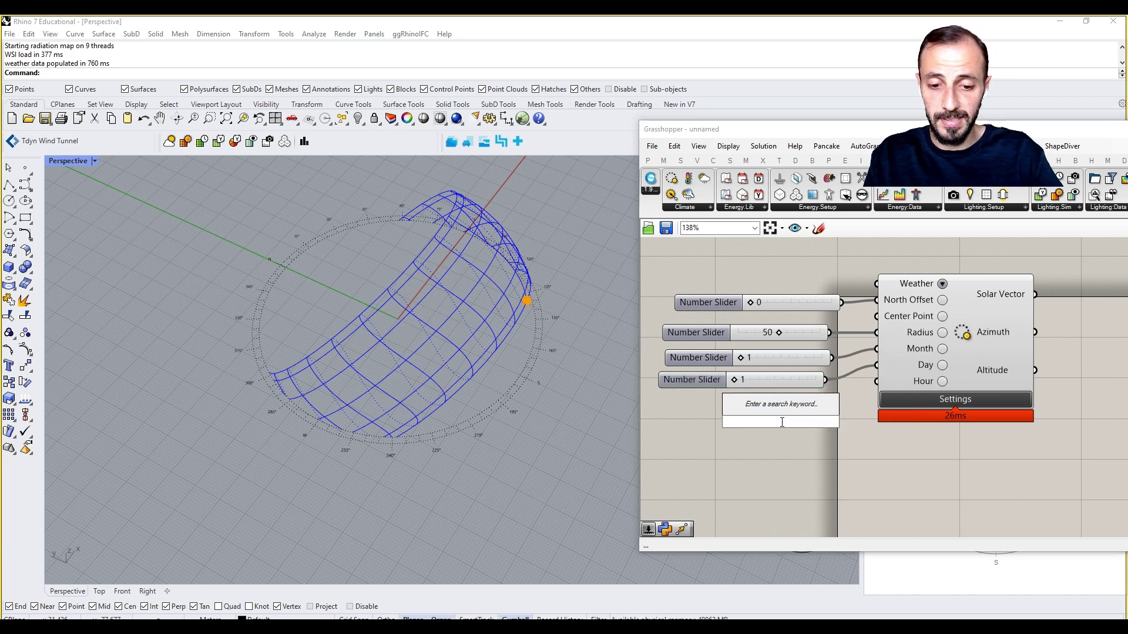
pyautogui.write('0<12')
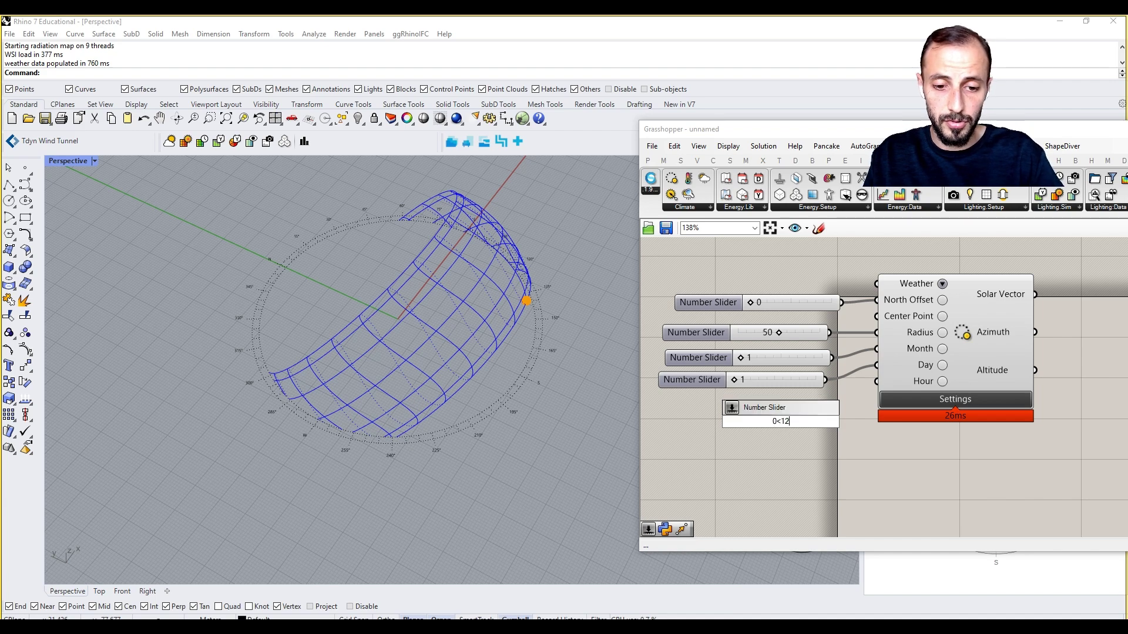
pyautogui.press('BackSpace')
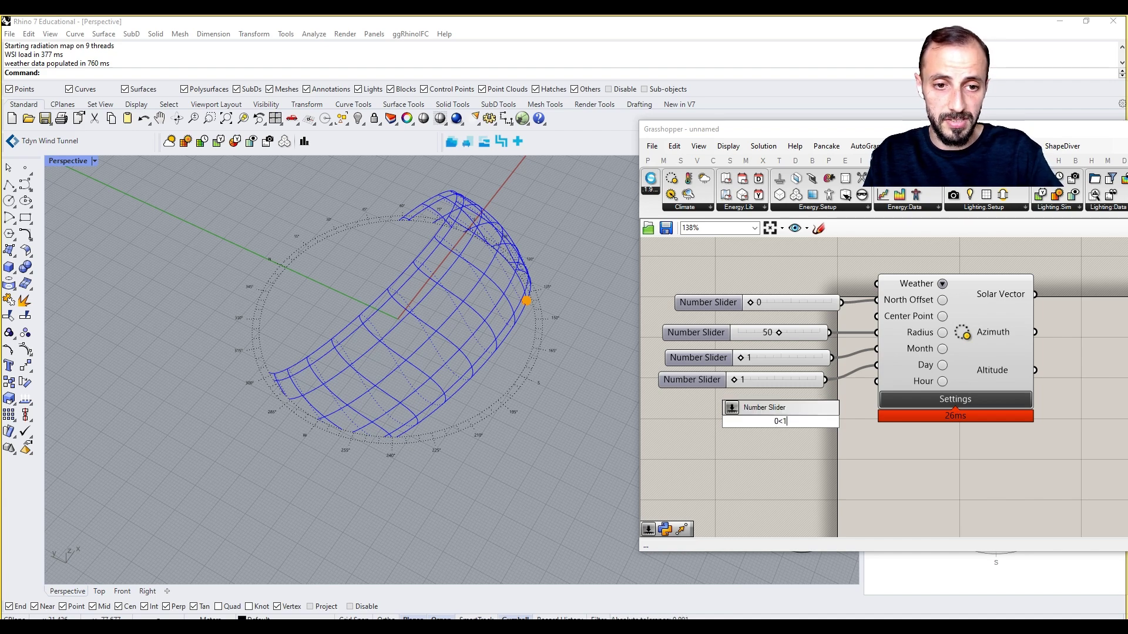
pyautogui.press('Return')
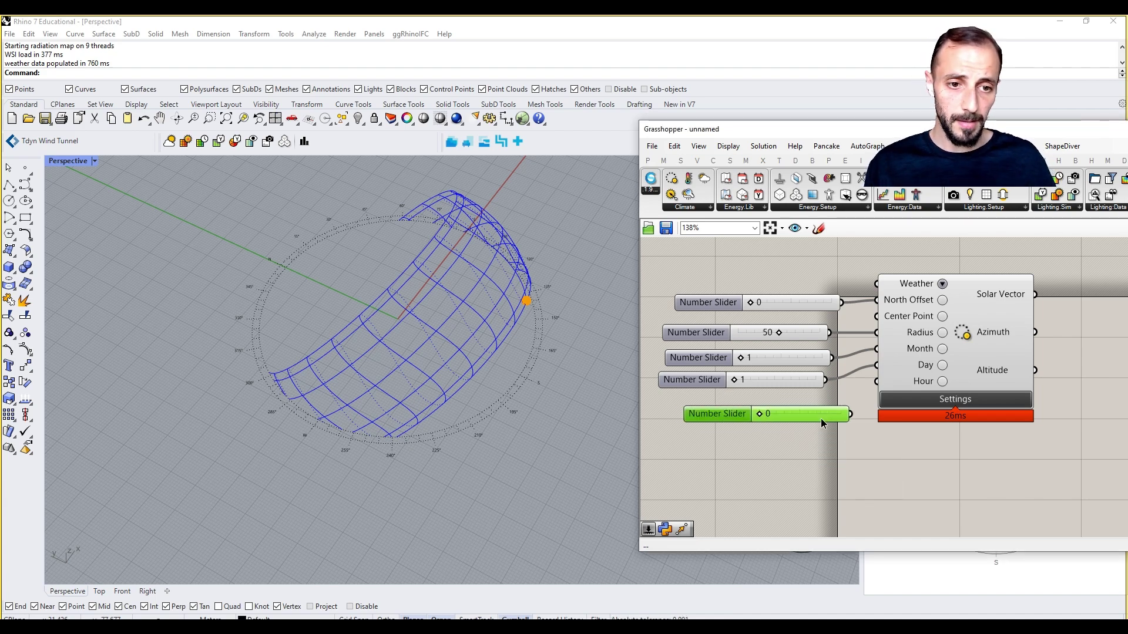
# Wire the new slider to Hour and set Month 4, Day 3 and Hour 12
pyautogui.moveTo(880, 380); pyautogui.dragTo(877, 381)
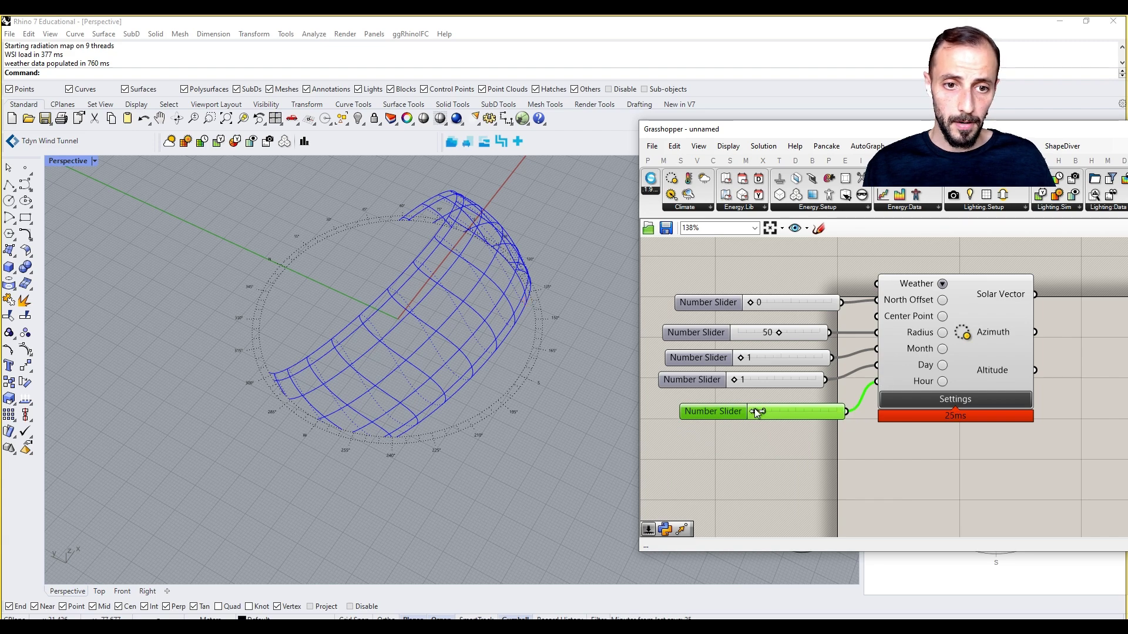
pyautogui.moveTo(786, 412); pyautogui.dragTo(801, 411)
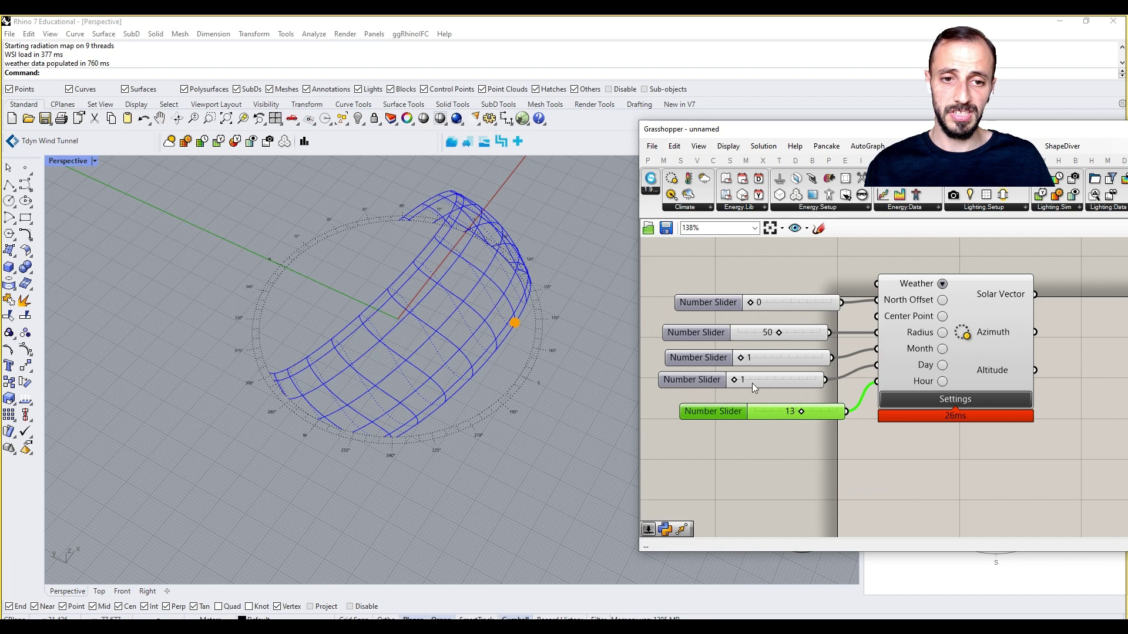
pyautogui.moveTo(520, 341)
pyautogui.mouseDown(button='right')
pyautogui.moveTo(505, 317)
pyautogui.moveTo(540, 336)
pyautogui.mouseUp(button='right')
pyautogui.moveTo(738, 356); pyautogui.dragTo(811, 364)
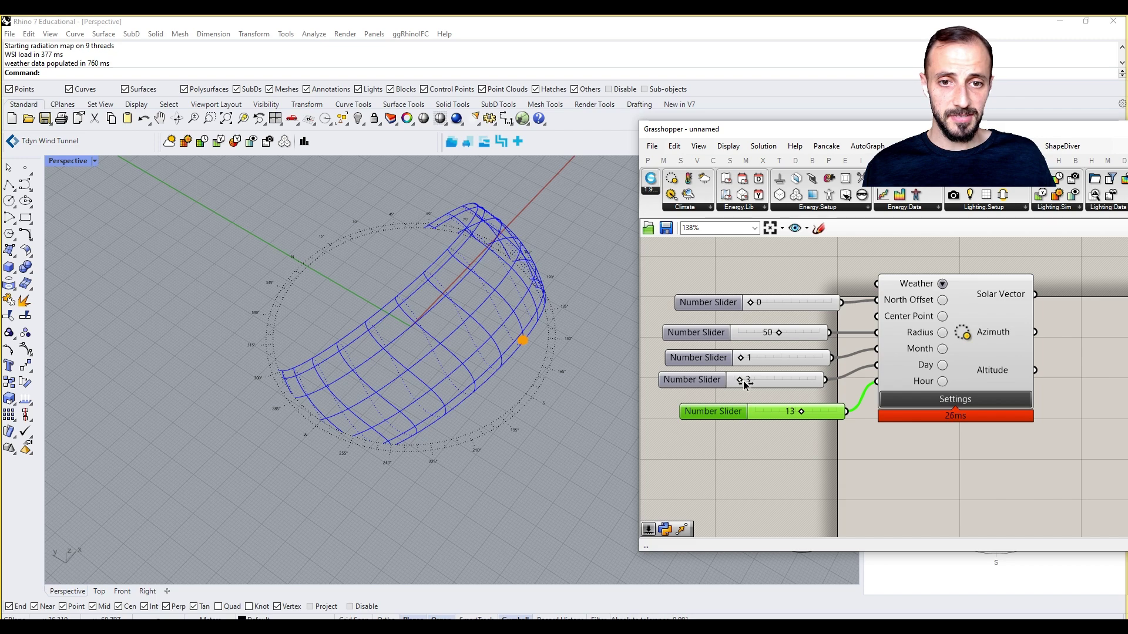
pyautogui.moveTo(742, 381)
pyautogui.mouseDown()
pyautogui.moveTo(770, 386)
pyautogui.moveTo(751, 386)
pyautogui.mouseUp()
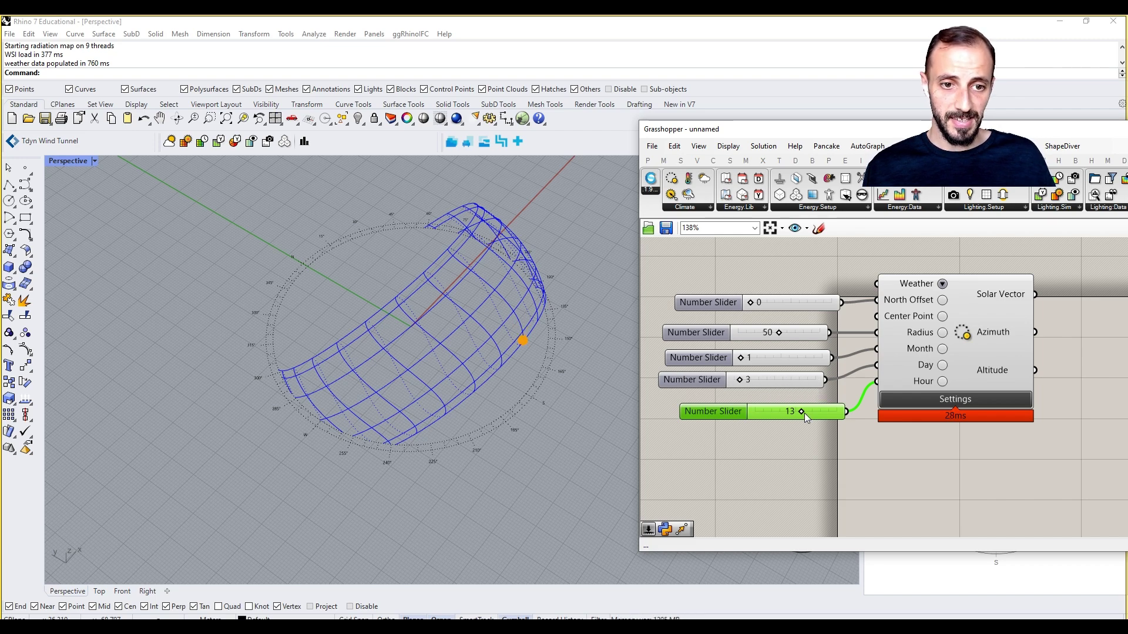
pyautogui.moveTo(805, 414)
pyautogui.mouseDown()
pyautogui.moveTo(788, 413)
pyautogui.moveTo(797, 413)
pyautogui.mouseUp()
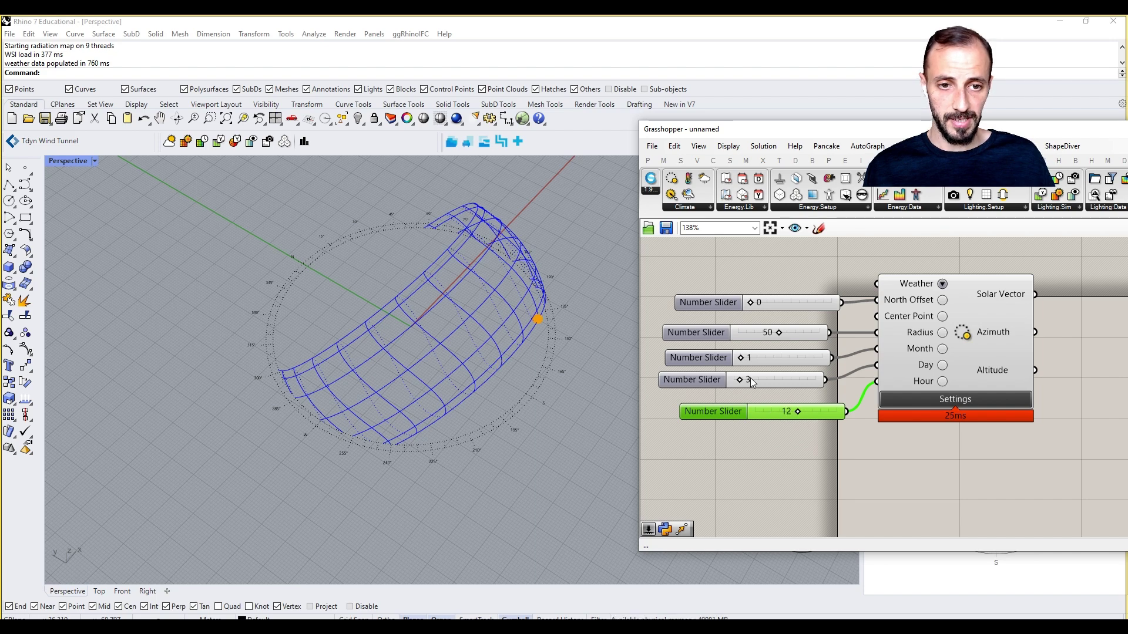
pyautogui.moveTo(741, 357); pyautogui.dragTo(764, 358)
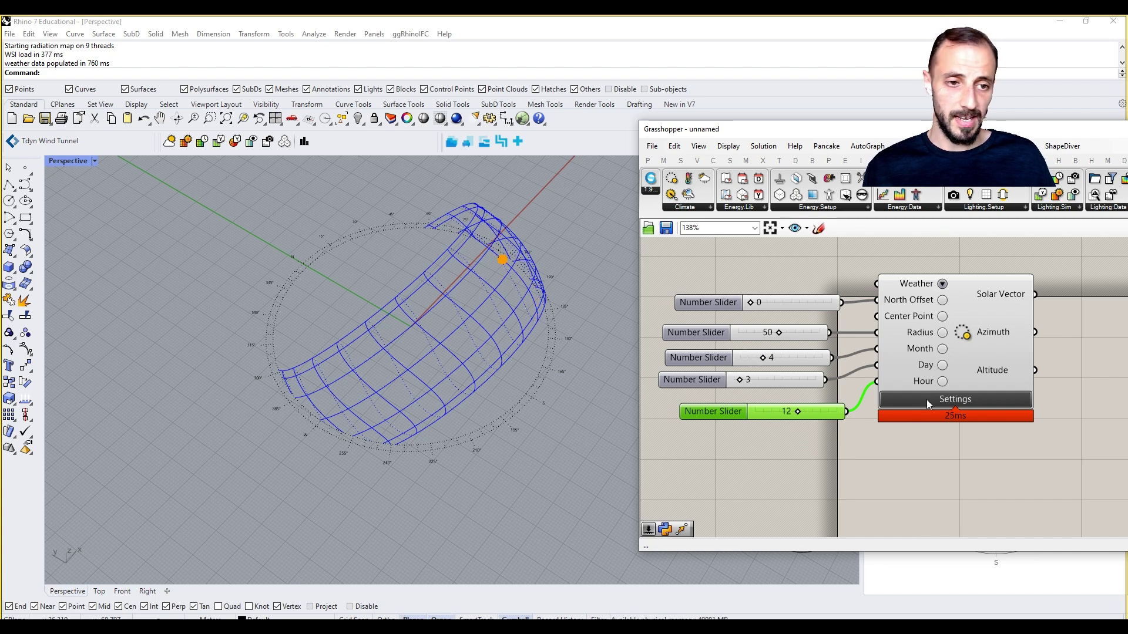
# Turn on Show sun ray in the CS Sun Path settings
pyautogui.rightClick(875, 406)
pyautogui.click(816, 408)
pyautogui.click(830, 425)
pyautogui.moveTo(914, 426); pyautogui.dragTo(855, 425, button='right')
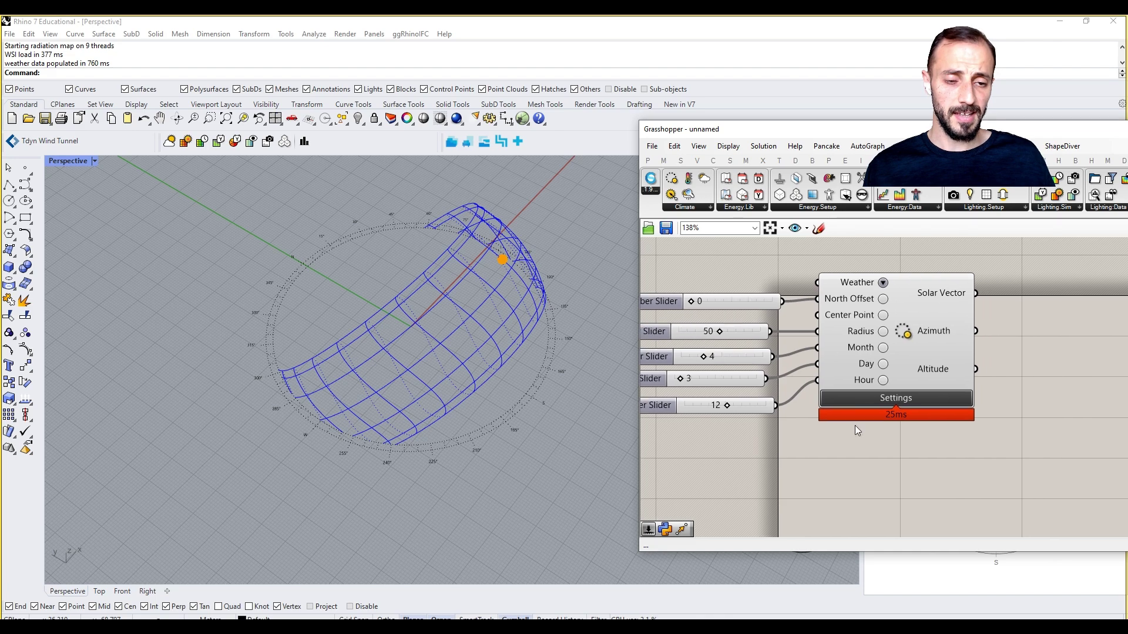
pyautogui.click(888, 399)
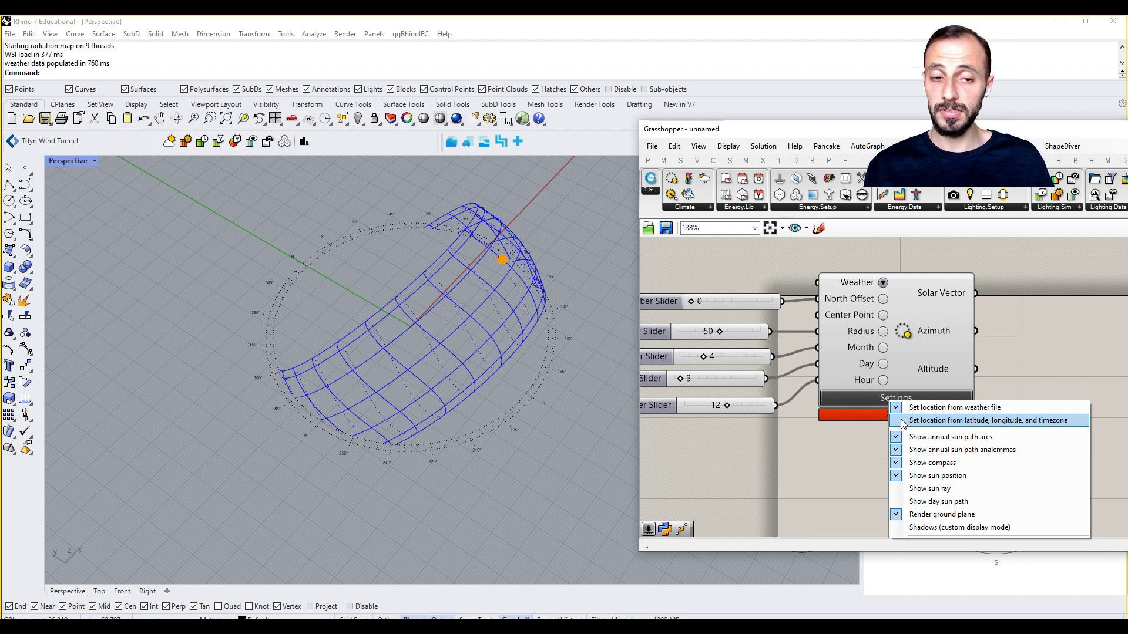
pyautogui.click(928, 489)
pyautogui.moveTo(386, 340); pyautogui.dragTo(371, 319, button='right')
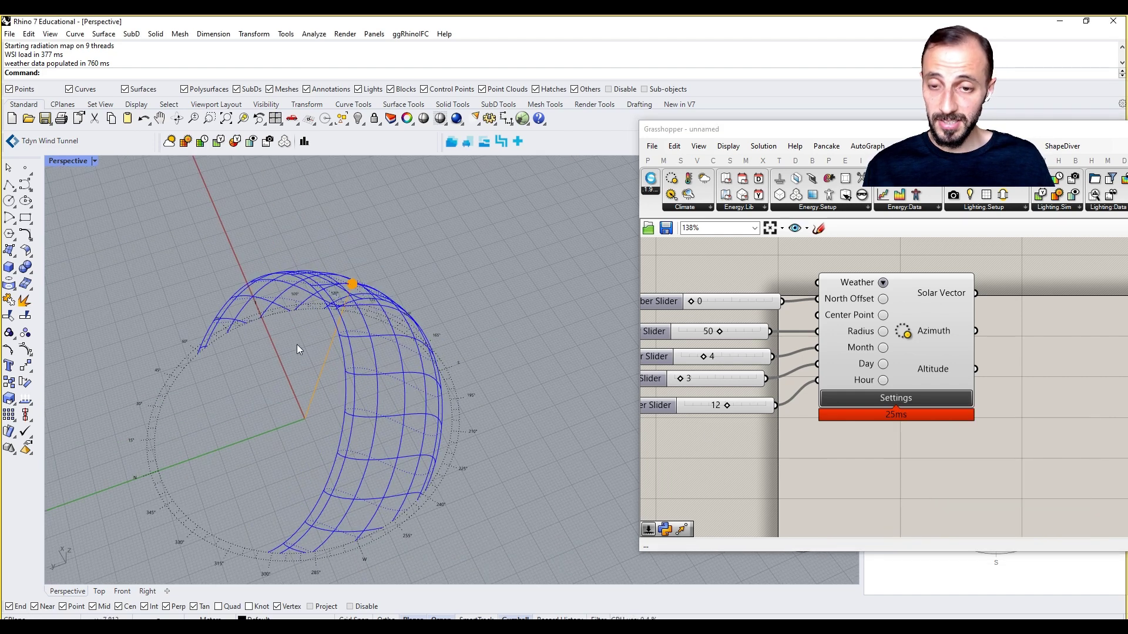
pyautogui.scroll(2, 297, 344)
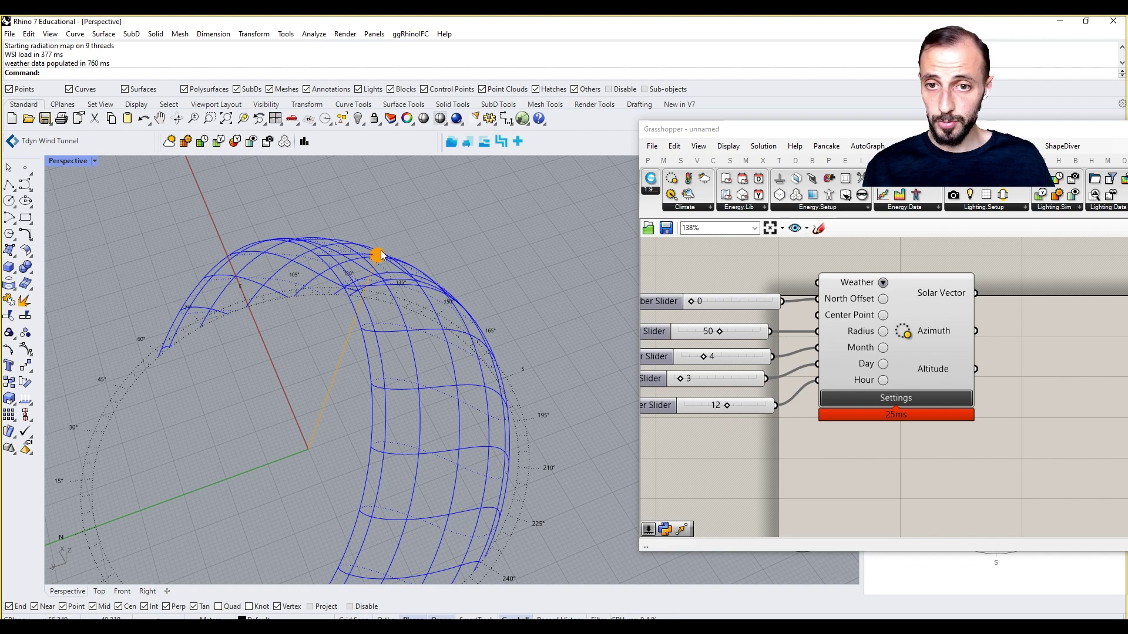
# Enable Shadows (custom display mode) in the CS Sun Path settings
pyautogui.click(848, 397)
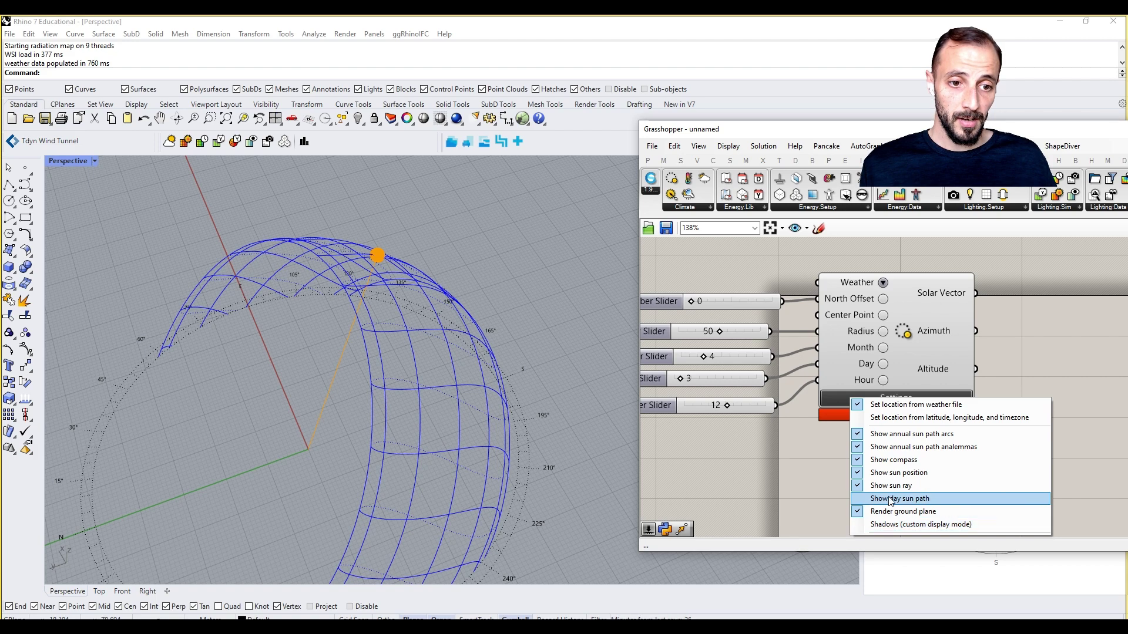
pyautogui.click(874, 514)
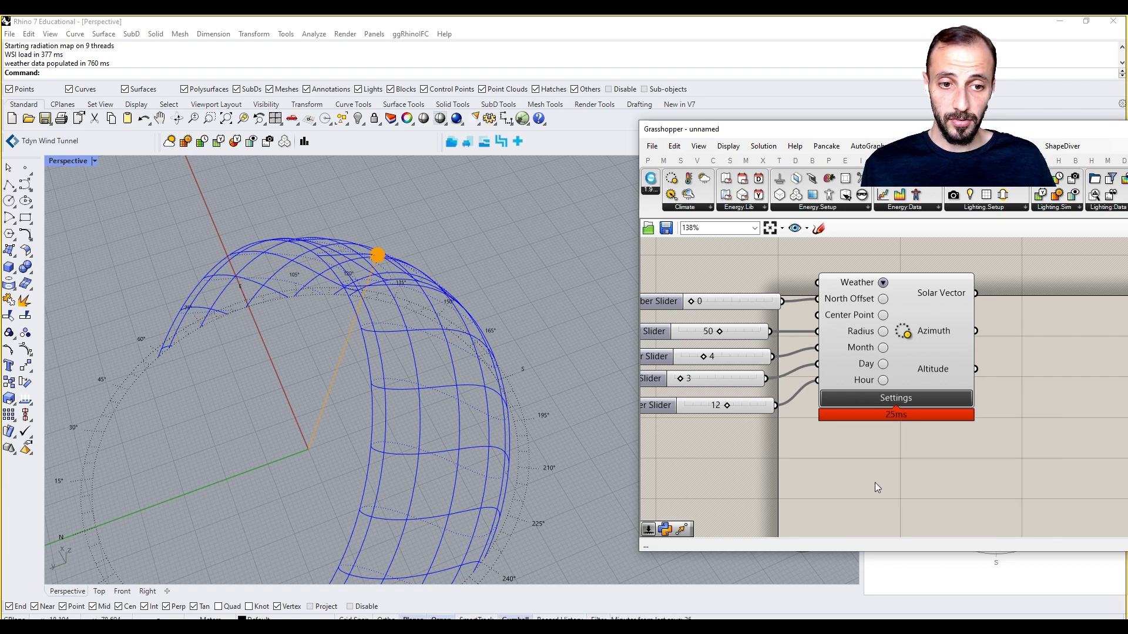
pyautogui.click(881, 399)
pyautogui.click(915, 515)
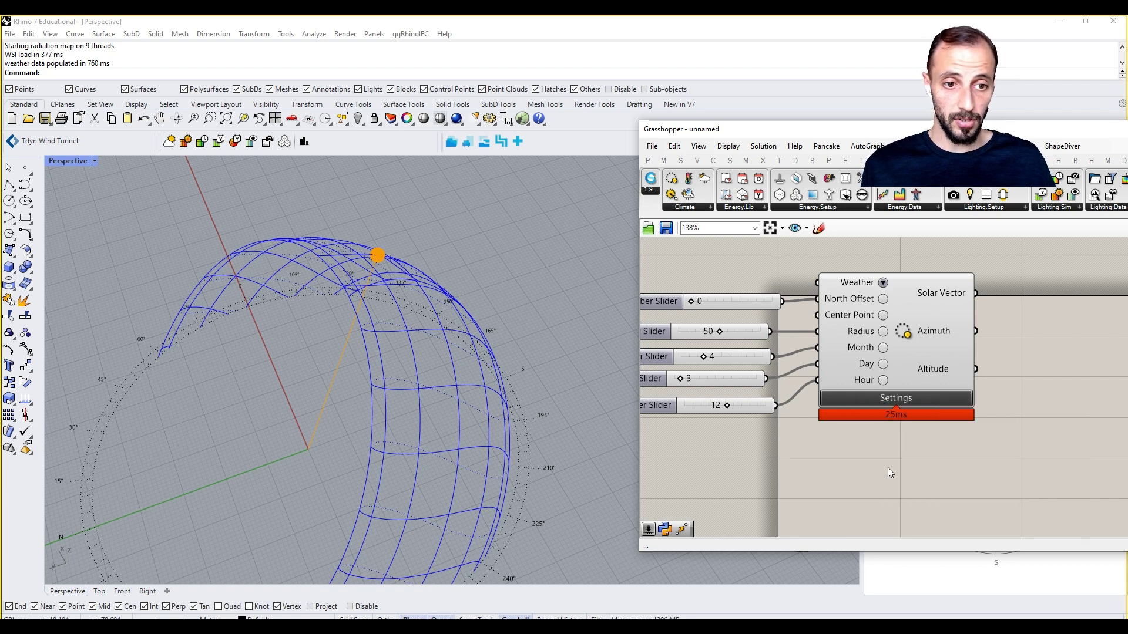
pyautogui.click(865, 398)
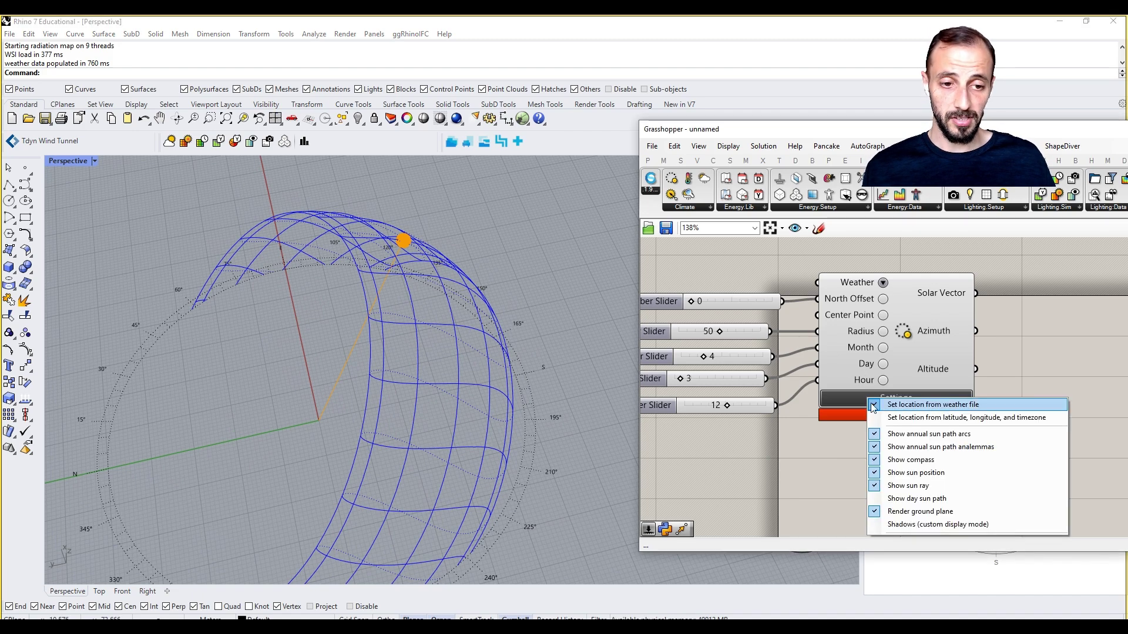
pyautogui.click(908, 526)
# Draw a box beside the sun-path dome by picking two base corners and a height
pyautogui.moveTo(611, 388); pyautogui.dragTo(446, 346, button='right')
pyautogui.click(9, 268)
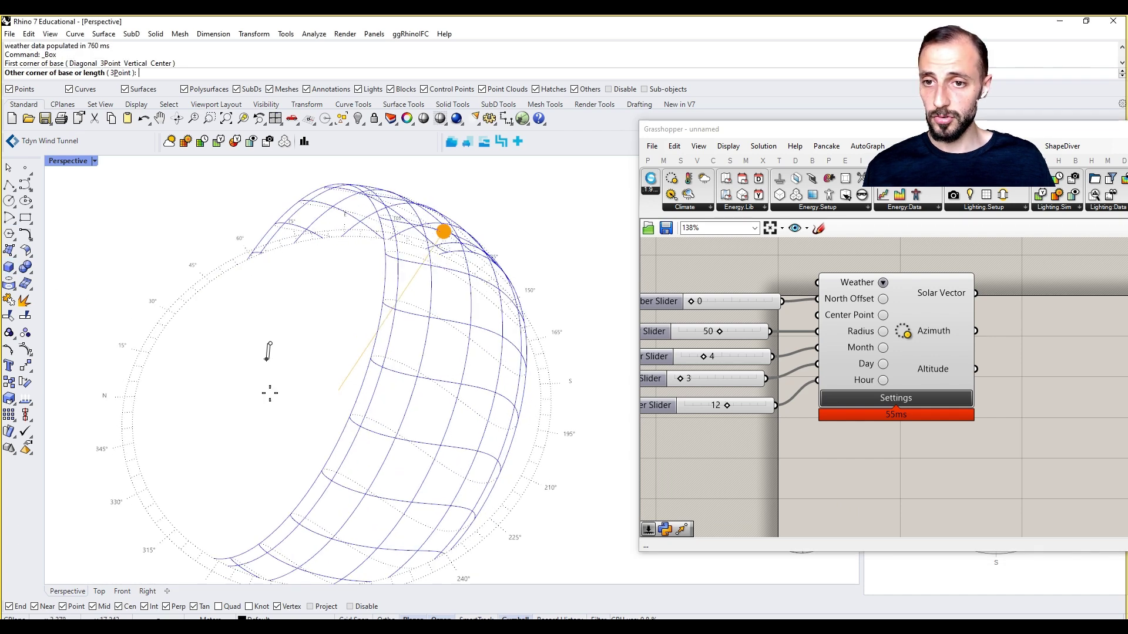
pyautogui.click(267, 344)
pyautogui.click(334, 411)
pyautogui.click(317, 331)
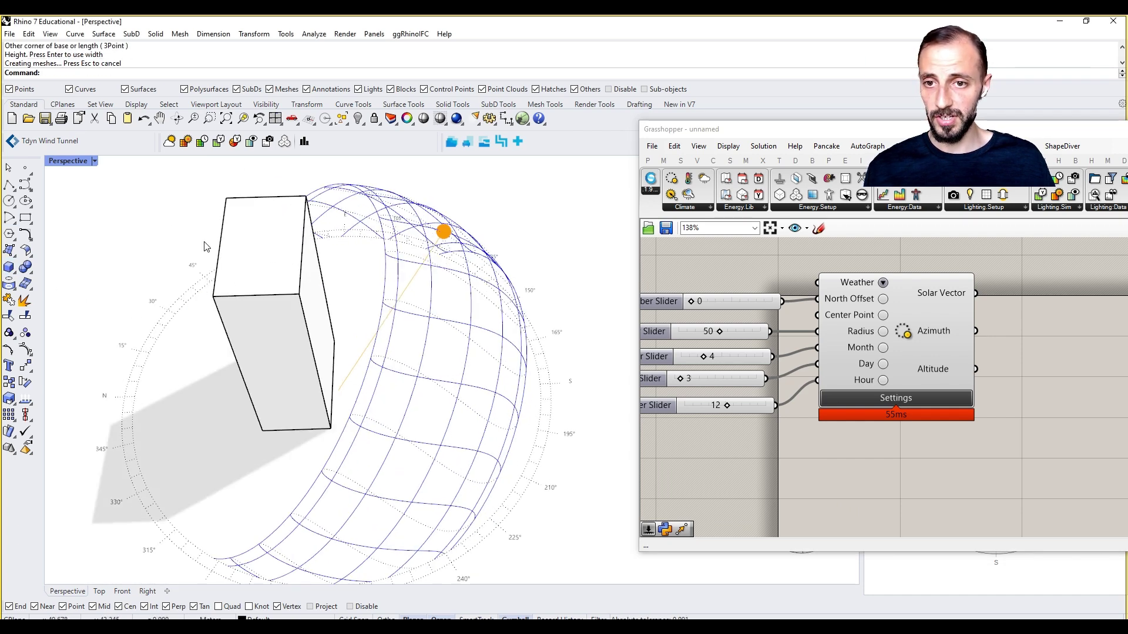
# Toggle the sun path's Shadows setting off and back on for CSShadows display, then select the box
pyautogui.click(887, 397)
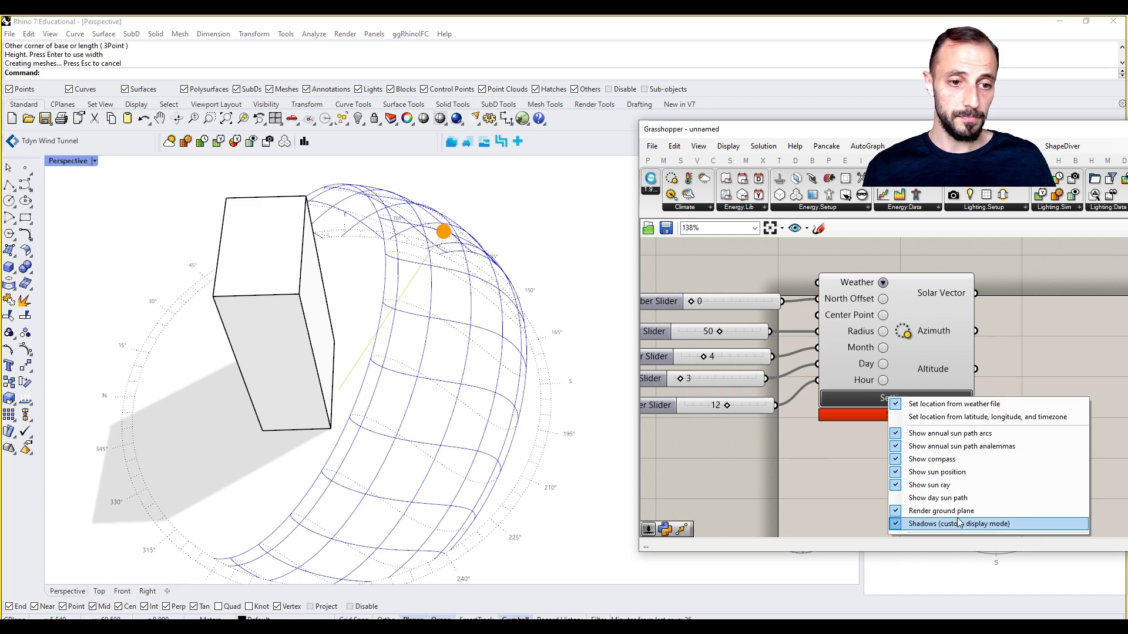
pyautogui.click(959, 524)
pyautogui.click(904, 400)
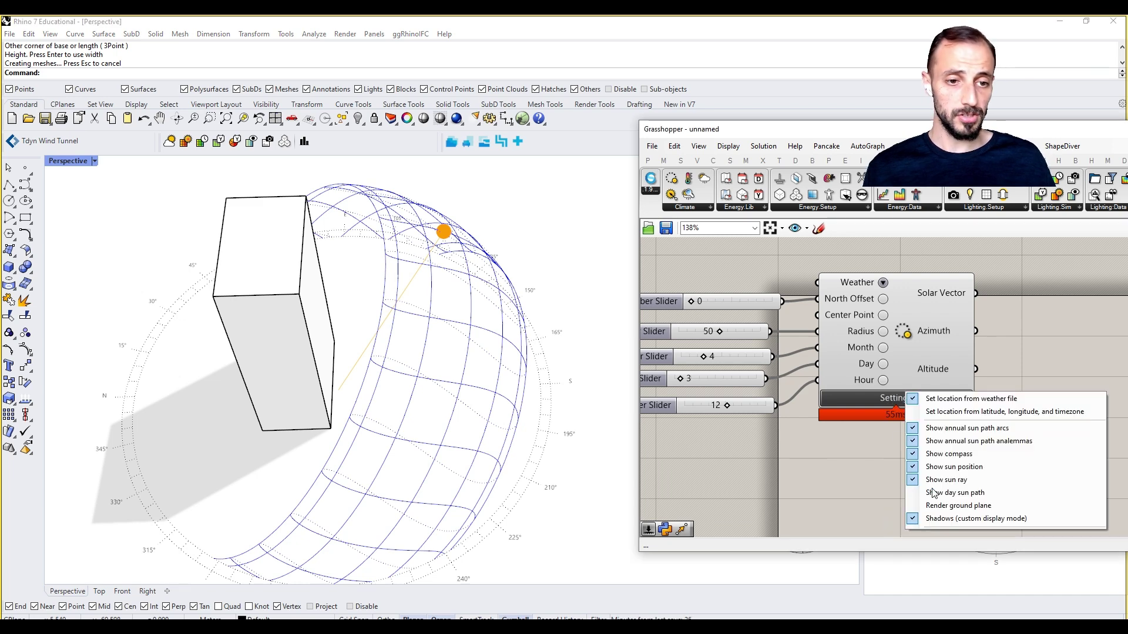
pyautogui.click(935, 522)
pyautogui.click(907, 401)
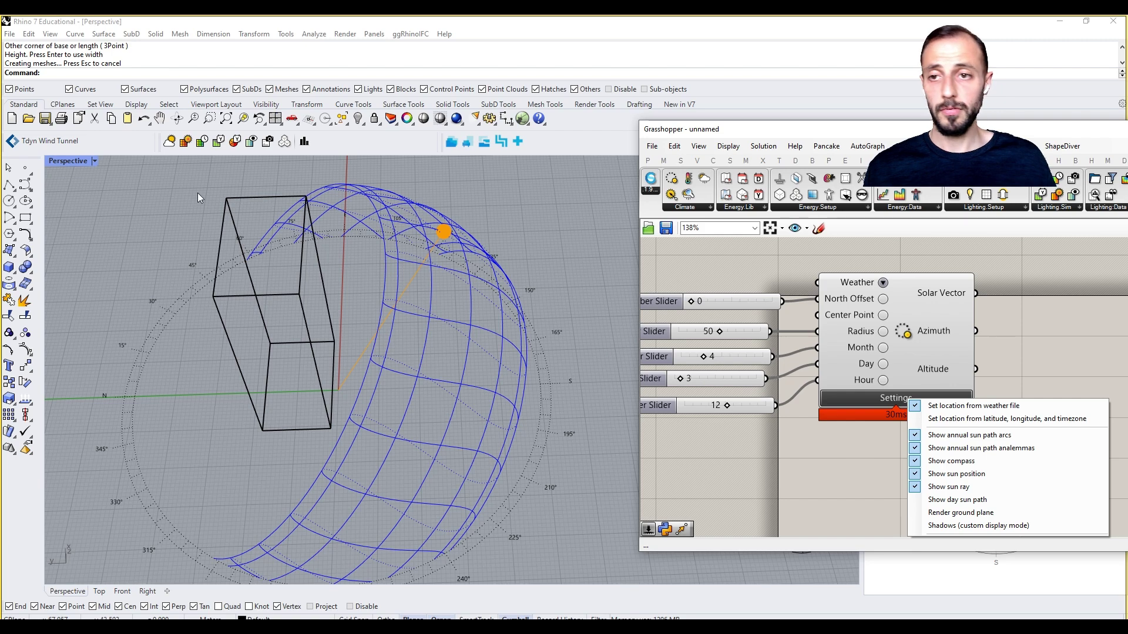
pyautogui.click(72, 165)
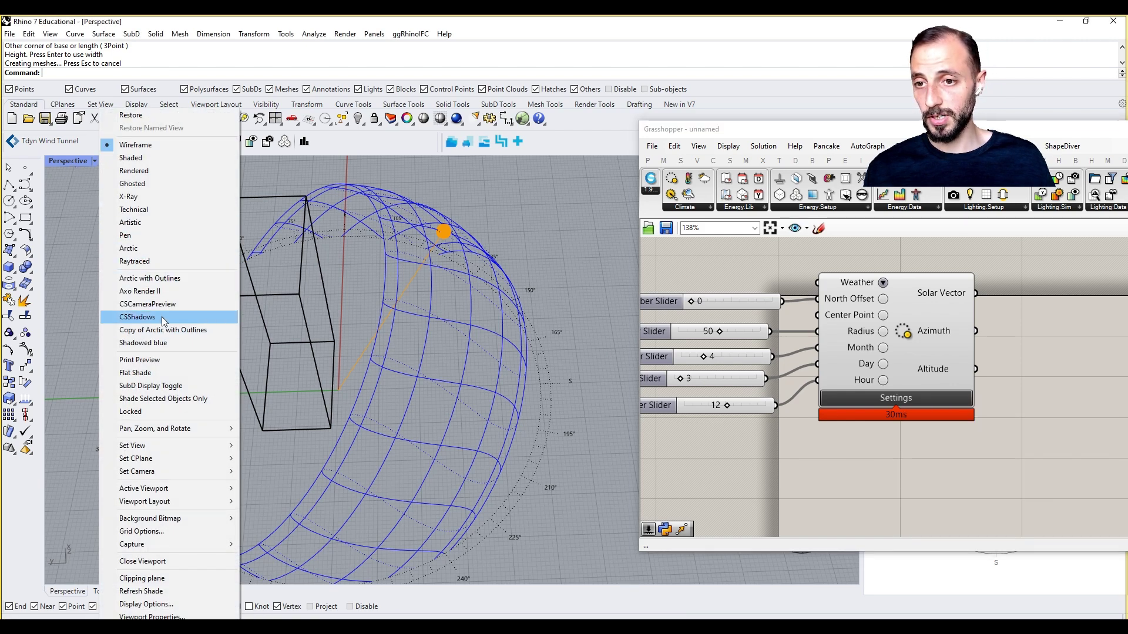
pyautogui.click(905, 399)
pyautogui.click(934, 520)
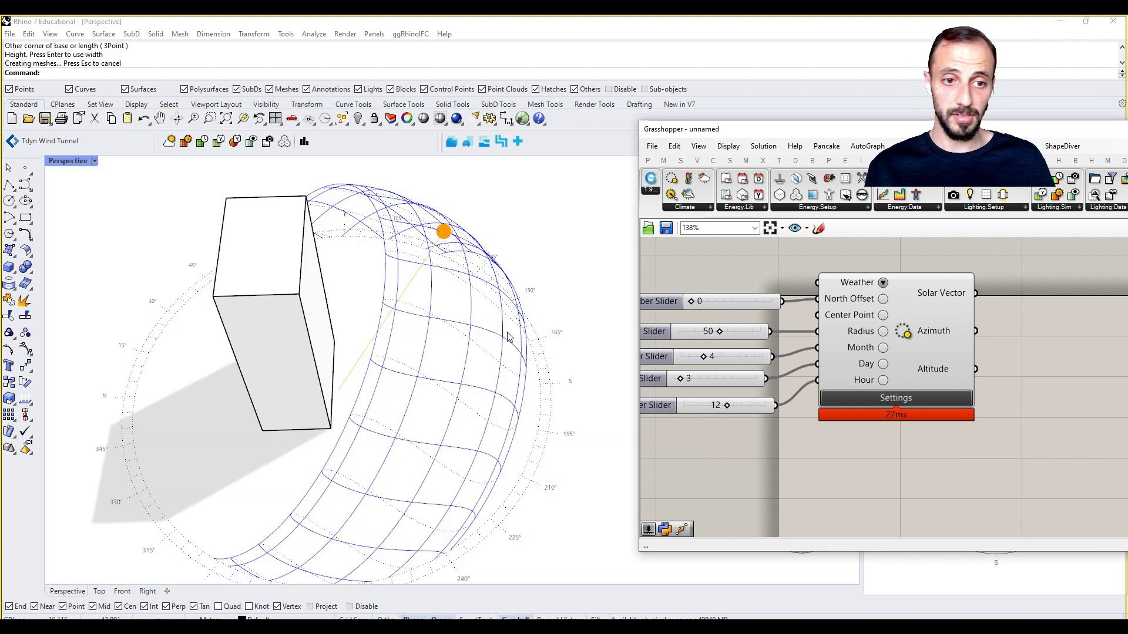
pyautogui.scroll(-5, 461, 339)
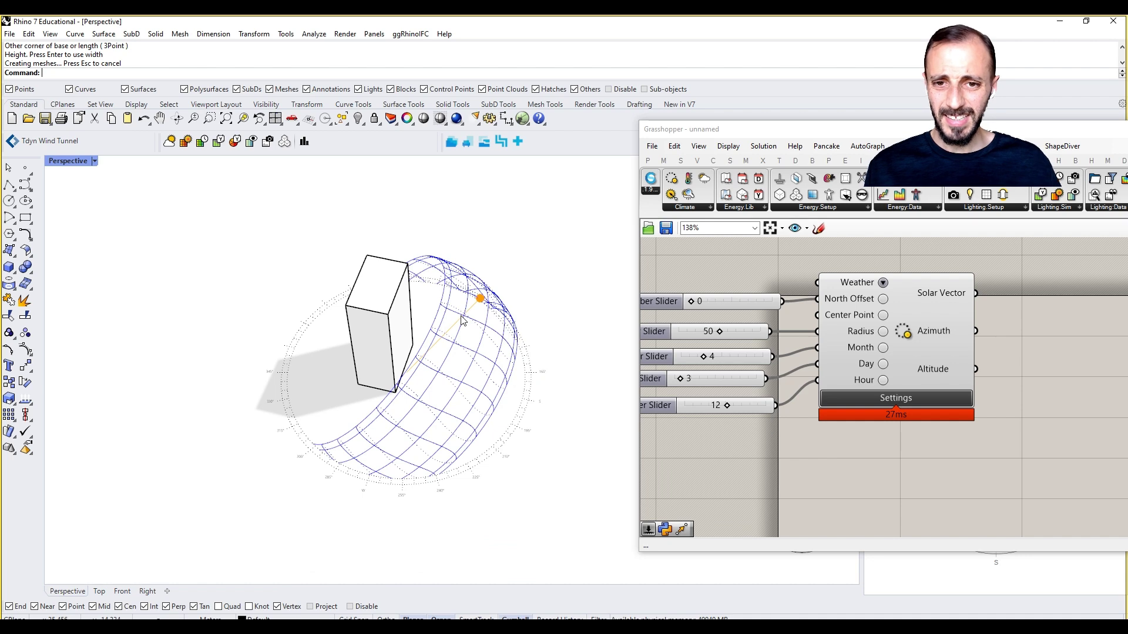
pyautogui.click(412, 293)
pyautogui.scroll(3, 374, 355)
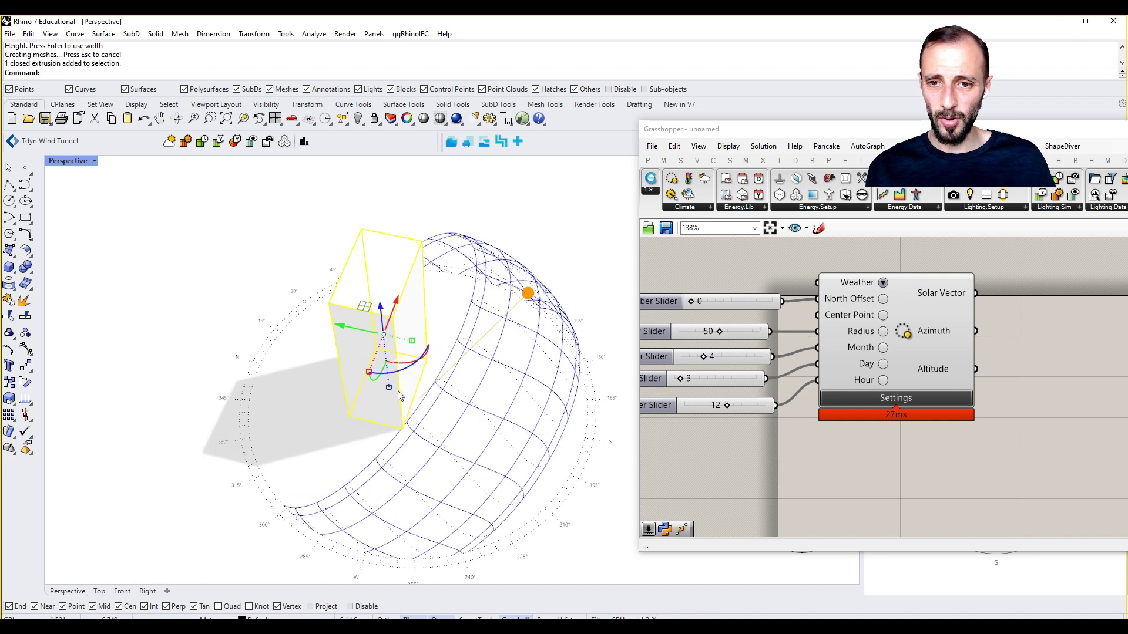
# Place a CS Sun Position component below the sun path, then delete it again
pyautogui.click(990, 299)
pyautogui.scroll(-3, 951, 288)
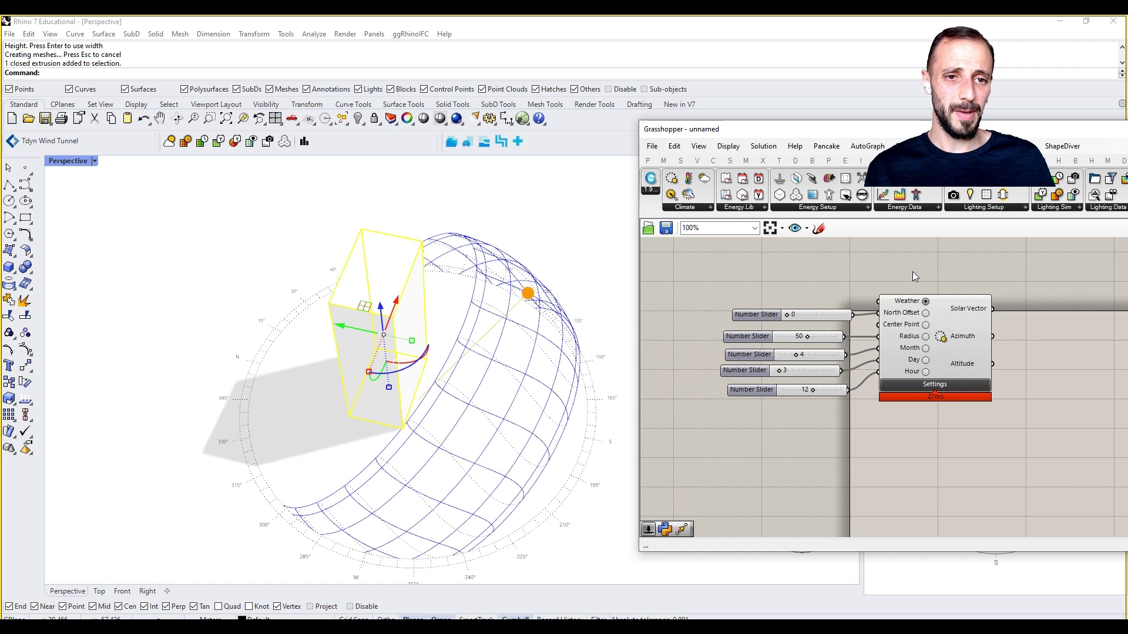
pyautogui.click(699, 210)
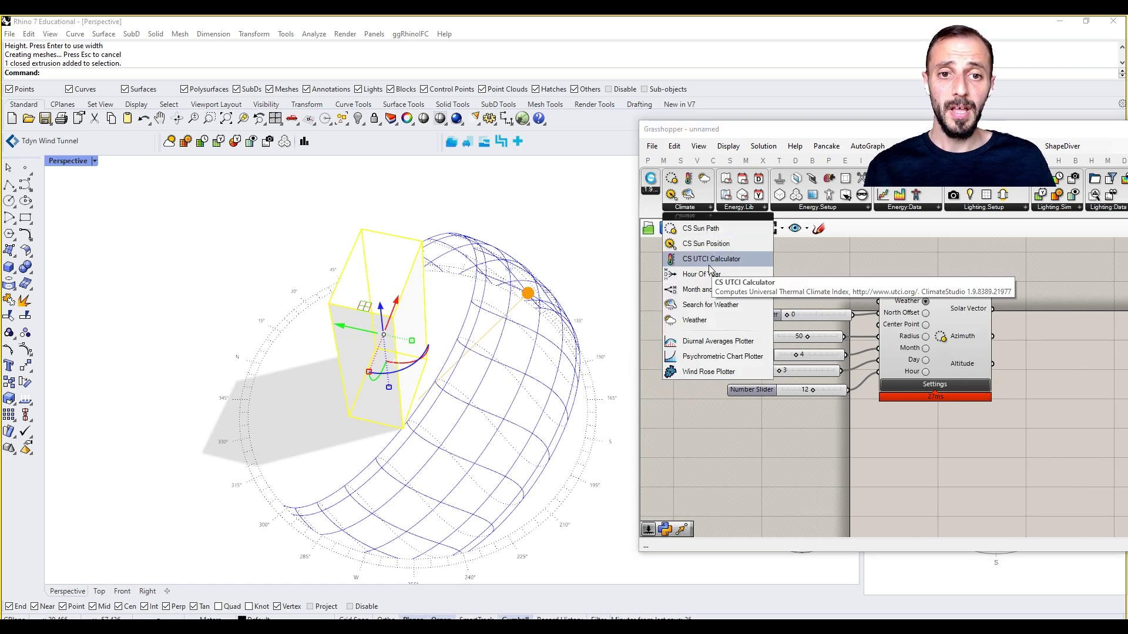
pyautogui.moveTo(706, 243); pyautogui.dragTo(1036, 317)
pyautogui.moveTo(998, 423); pyautogui.dragTo(907, 423, button='right')
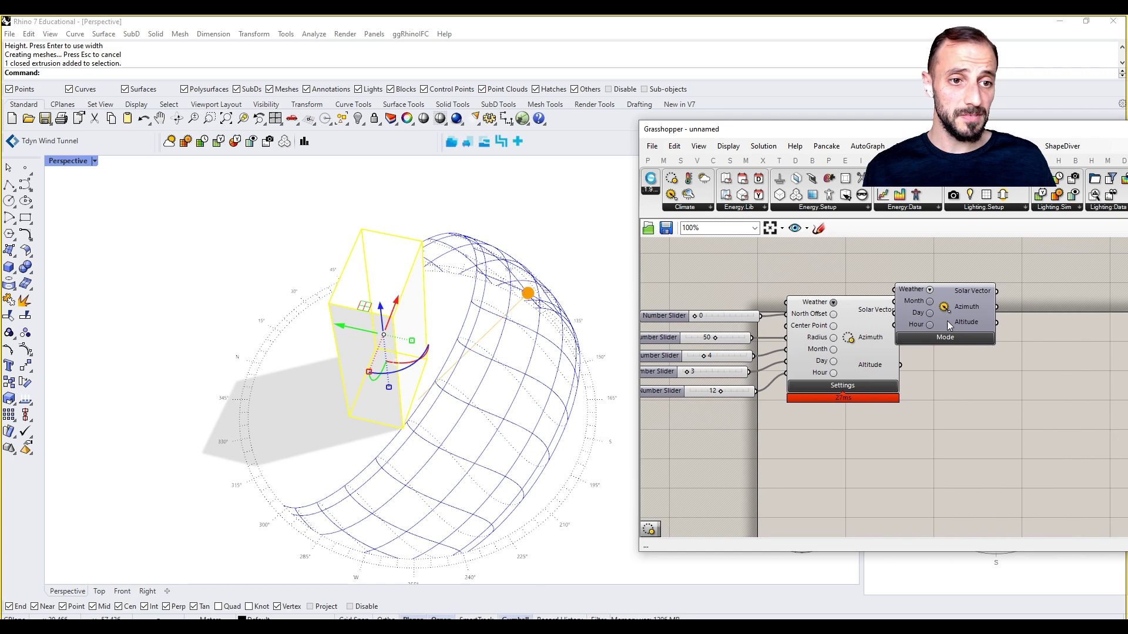
pyautogui.moveTo(953, 344); pyautogui.dragTo(791, 468)
pyautogui.moveTo(780, 451); pyautogui.dragTo(791, 448, button='right')
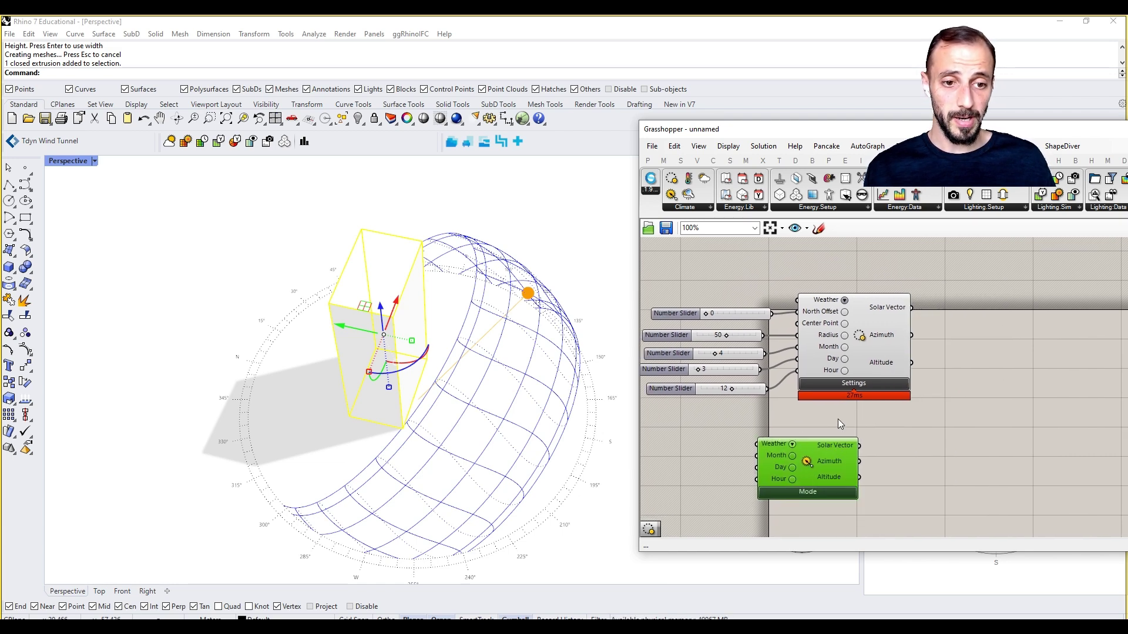
pyautogui.moveTo(896, 305)
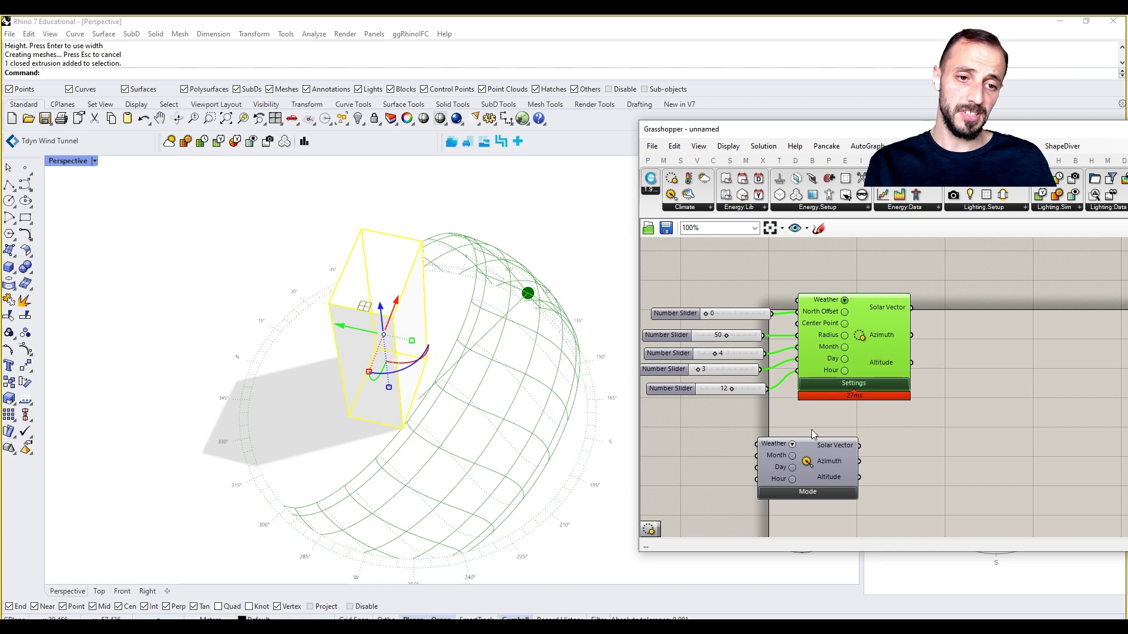
pyautogui.press('Delete')
# Place a CS UTCI Calculator from the Climate components to the right of the sun path
pyautogui.click(697, 207)
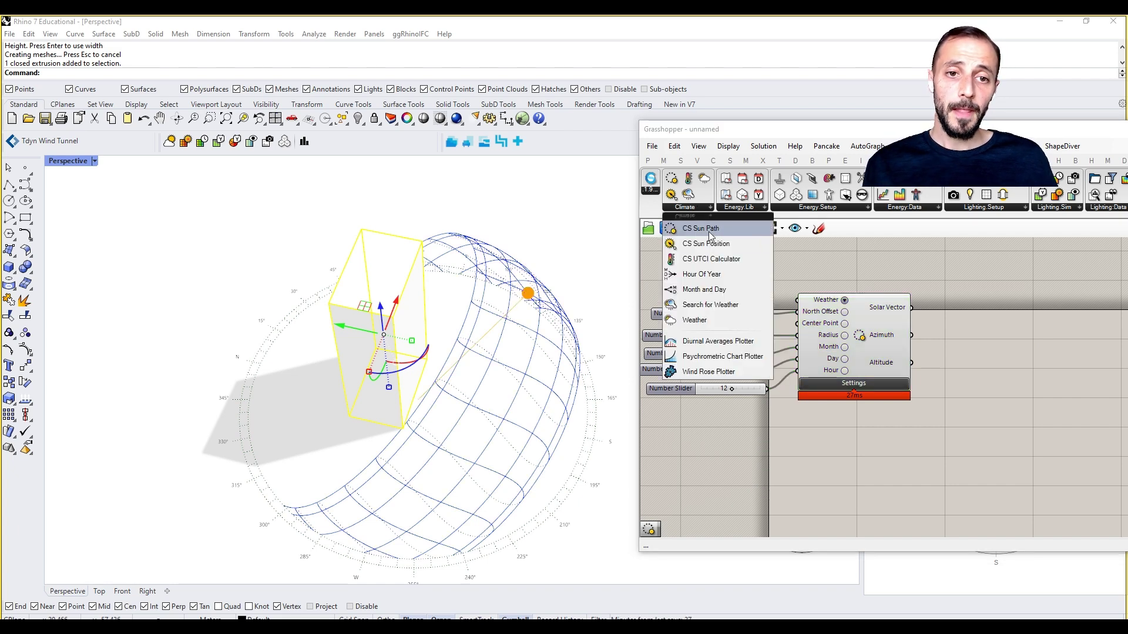
pyautogui.click(724, 260)
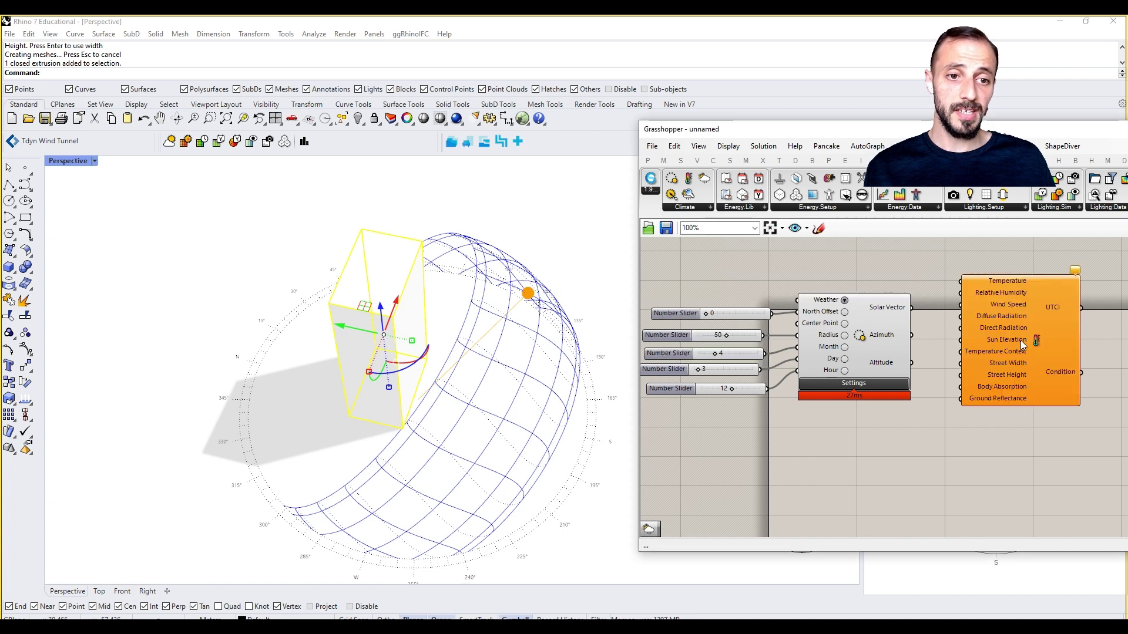
pyautogui.click(1011, 397)
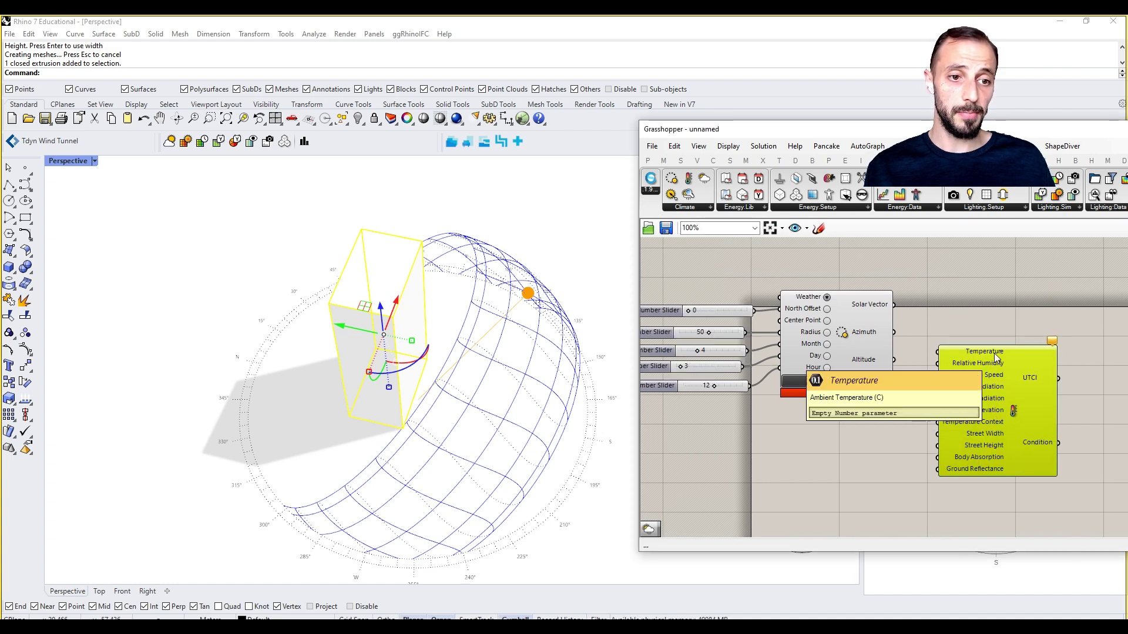
pyautogui.click(708, 210)
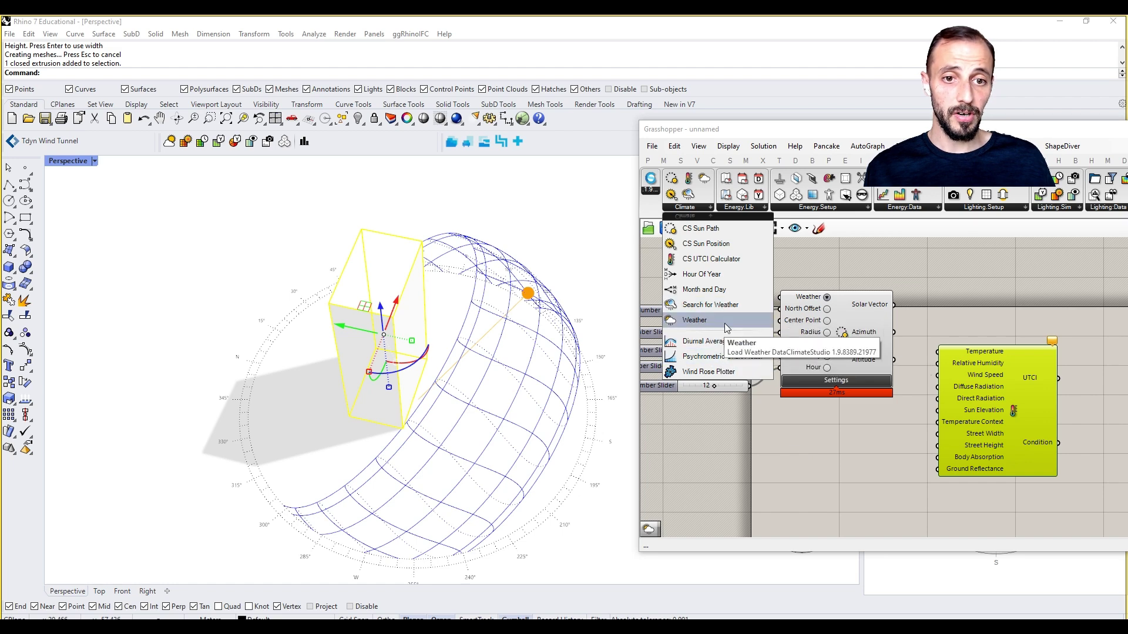
# Drop a Weather component below the sun path and choose a location from its list
pyautogui.moveTo(723, 327); pyautogui.dragTo(810, 458)
pyautogui.moveTo(811, 458); pyautogui.dragTo(818, 401, button='right')
pyautogui.scroll(2, 817, 407)
pyautogui.click(768, 408)
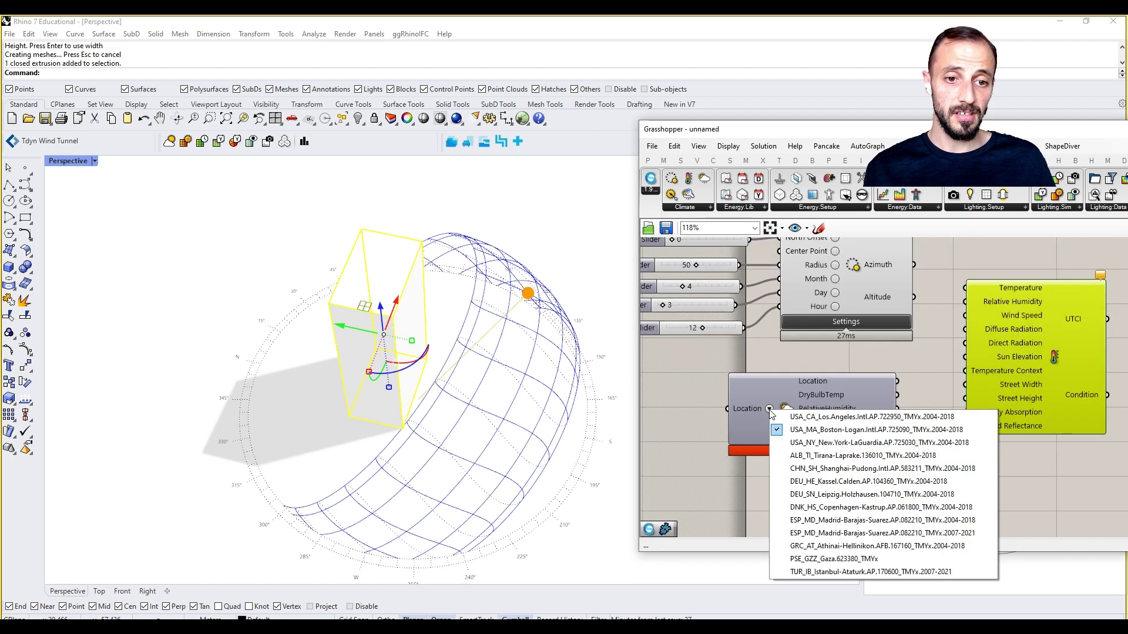
pyautogui.click(843, 546)
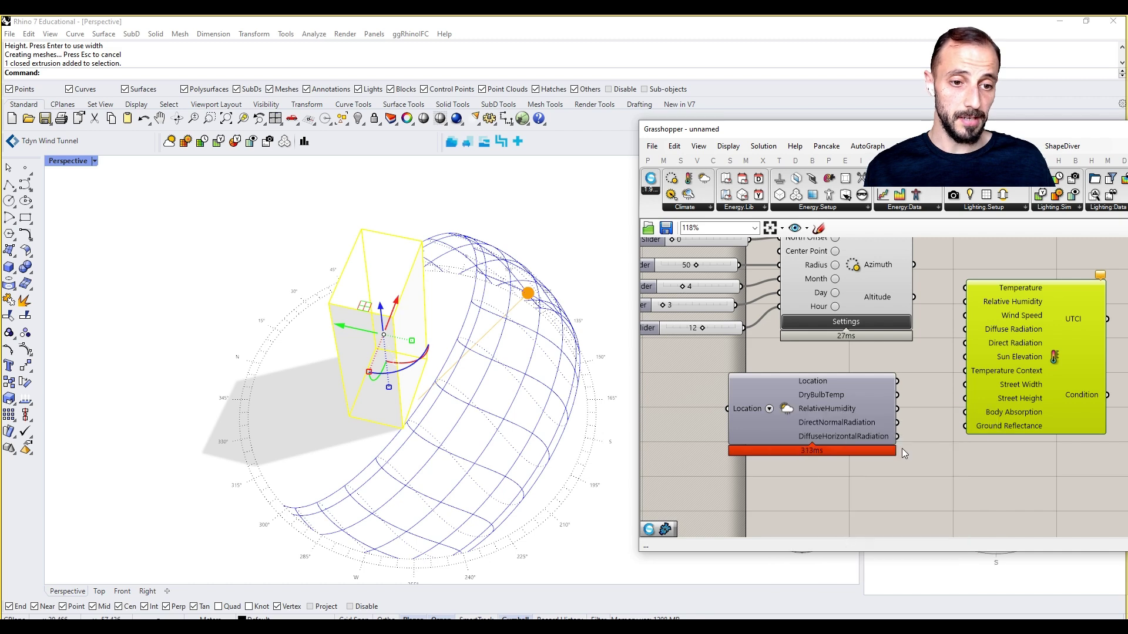
# Reposition the UTCI calculator and review Weather's extra outputs: DryBulbTemp, RelativeHumidity and radiation values
pyautogui.moveTo(901, 449); pyautogui.dragTo(865, 454, button='right')
pyautogui.moveTo(987, 368); pyautogui.dragTo(967, 395)
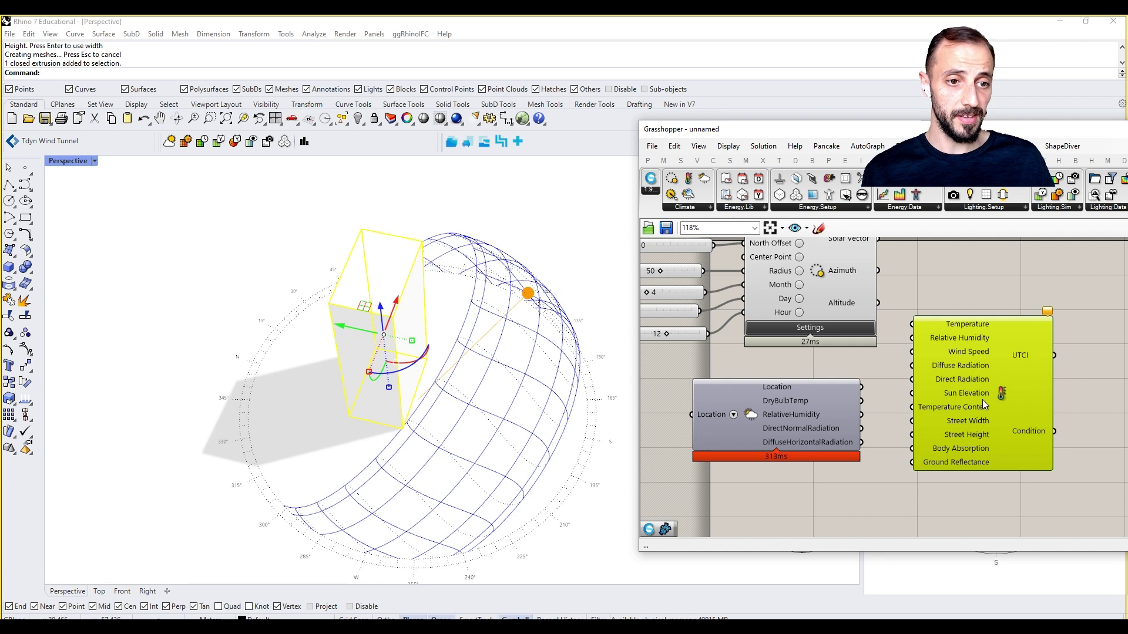
pyautogui.scroll(4, 982, 399)
pyautogui.scroll(-2, 969, 435)
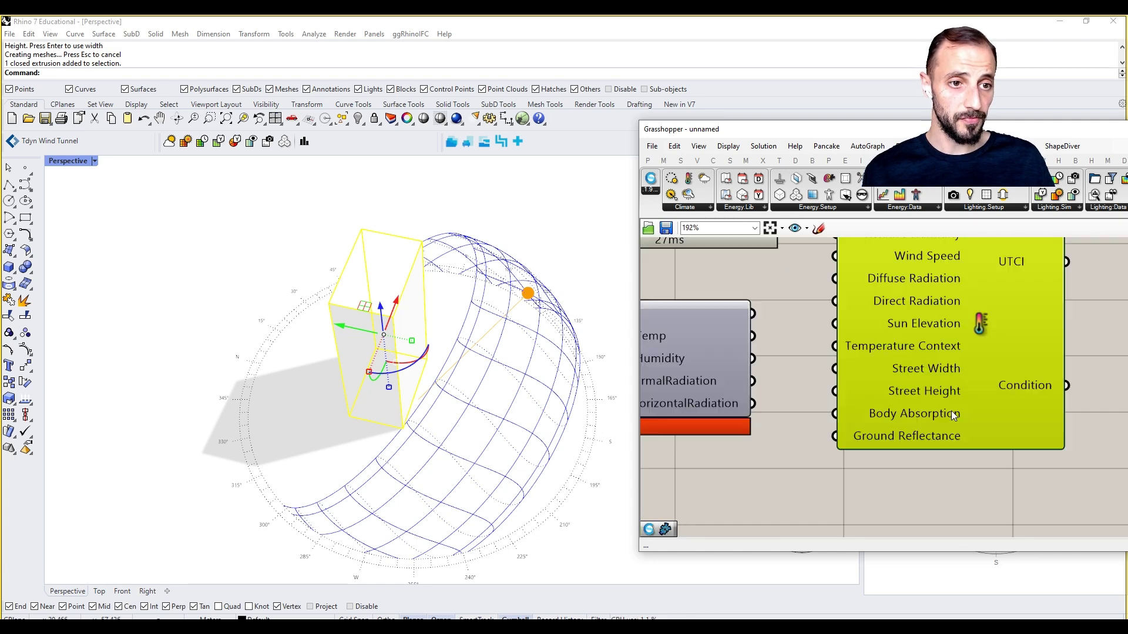
pyautogui.scroll(-2, 881, 418)
pyautogui.scroll(6, 810, 421)
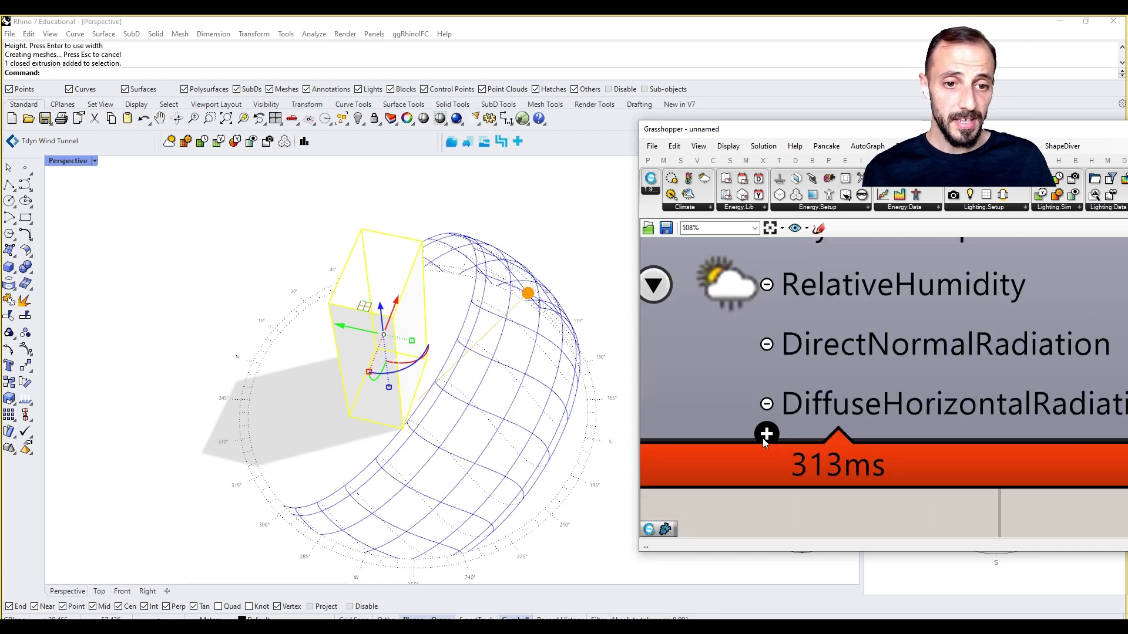
pyautogui.click(766, 435)
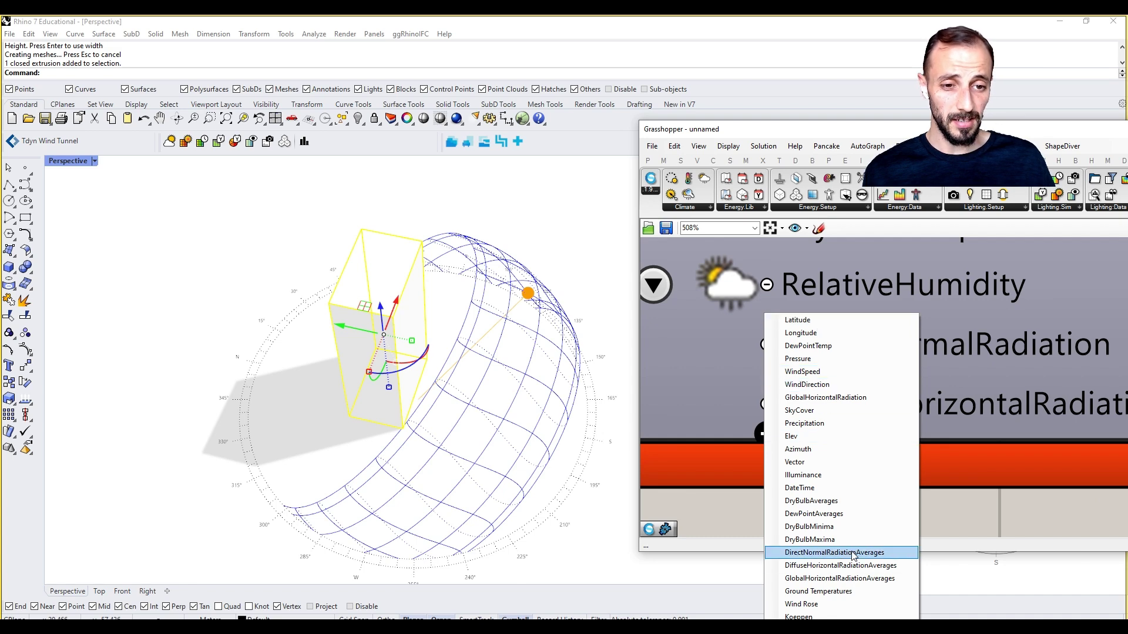
pyautogui.click(746, 505)
pyautogui.scroll(-5, 839, 432)
pyautogui.moveTo(826, 410)
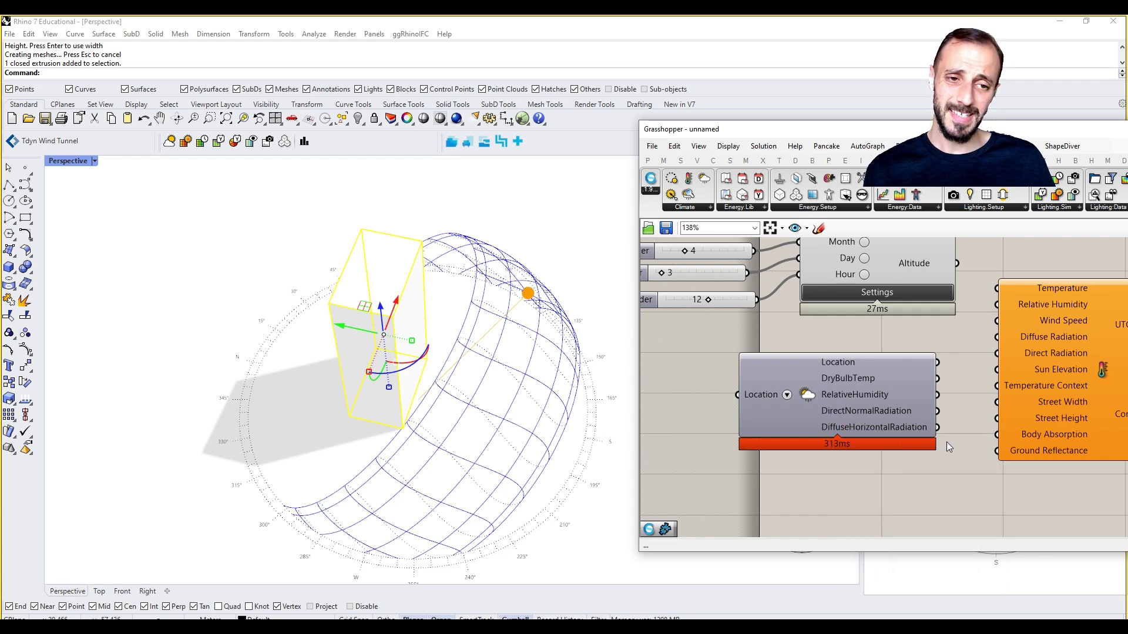
# Delete the Weather and UTCI Calculator components together
pyautogui.moveTo(1034, 468); pyautogui.dragTo(875, 410)
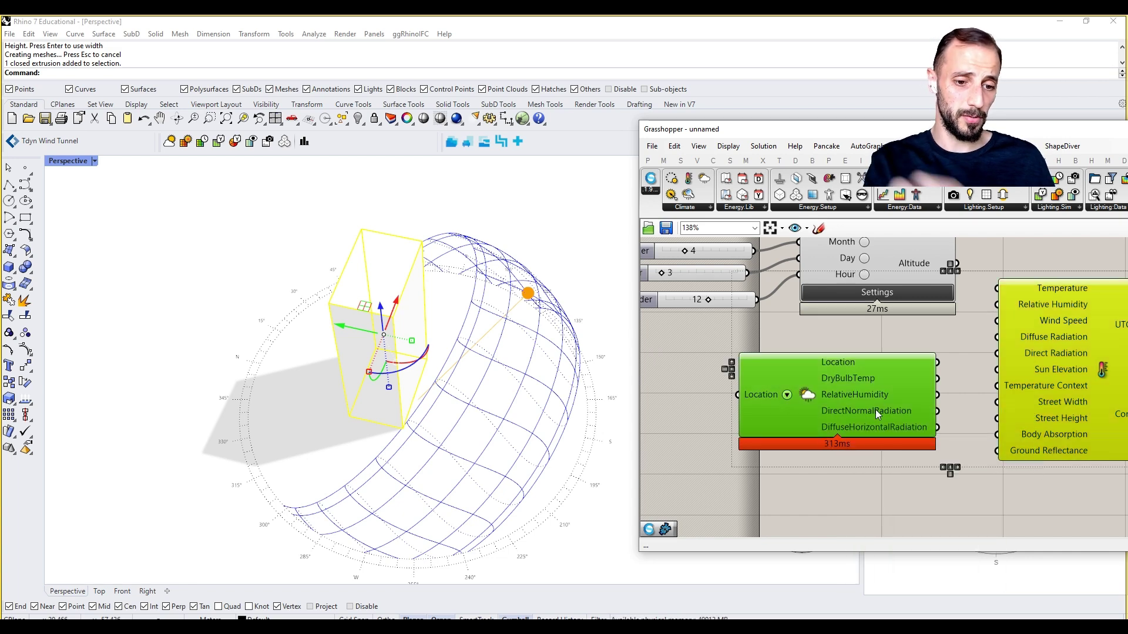
pyautogui.press('Delete')
pyautogui.scroll(7, 869, 276)
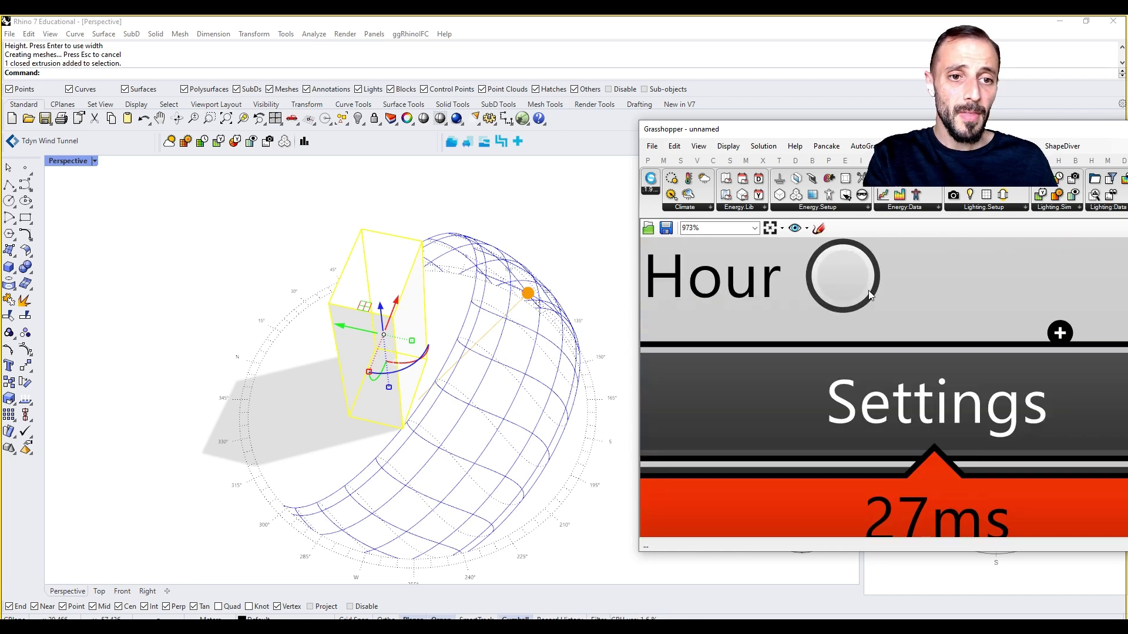
pyautogui.scroll(-2, 870, 276)
# Show the sun path component's optional extra outputs
pyautogui.click(969, 317)
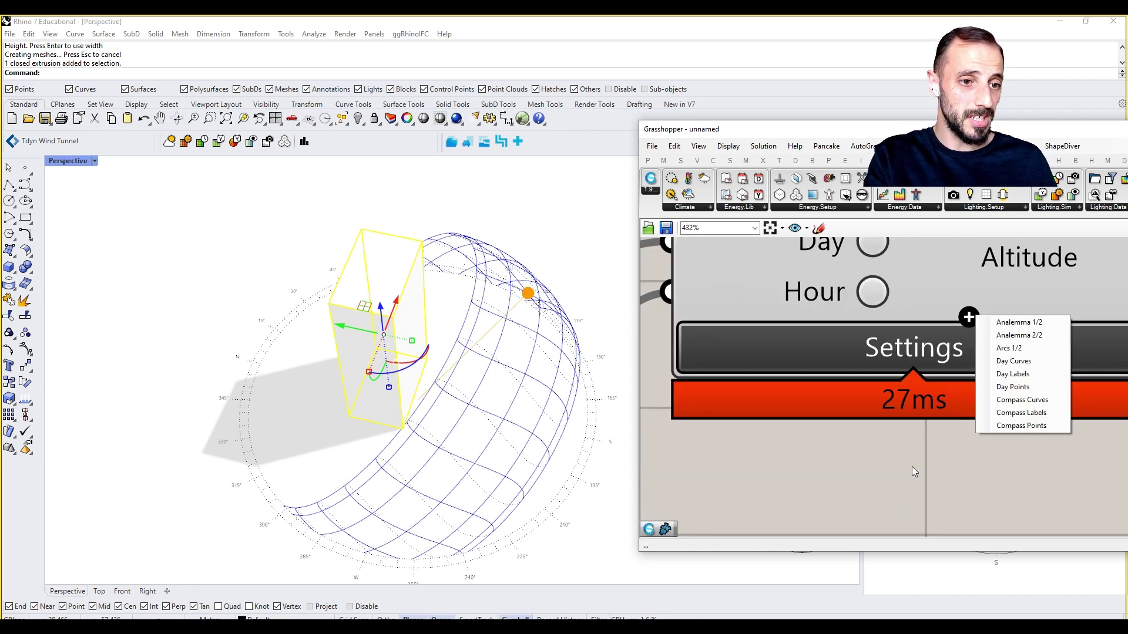
pyautogui.scroll(-4, 898, 446)
pyautogui.scroll(4, 891, 435)
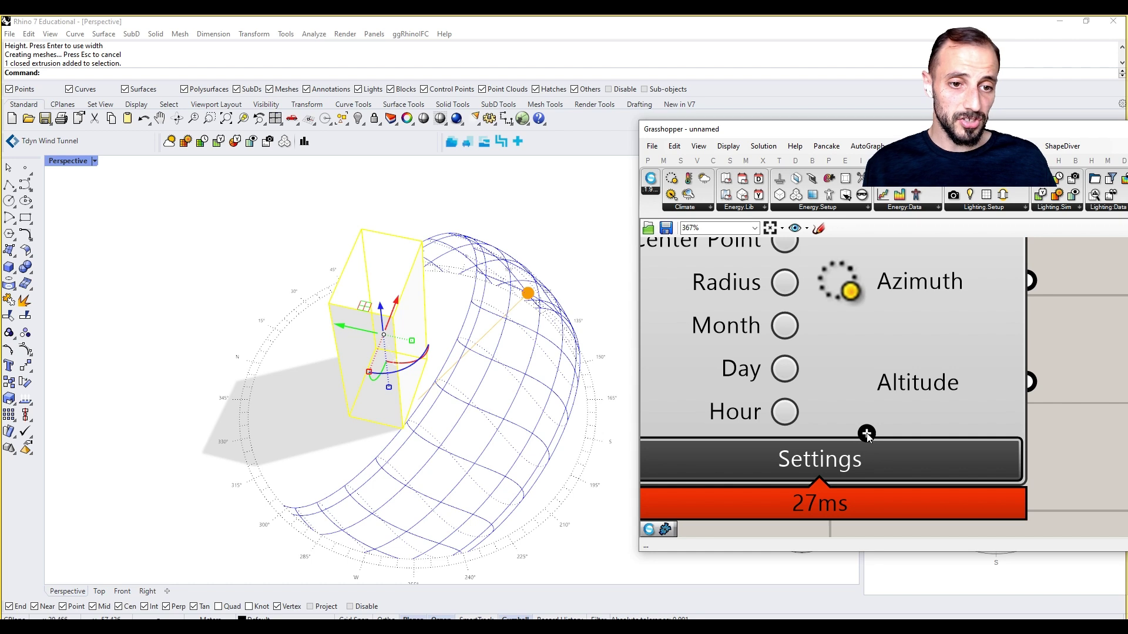
pyautogui.click(866, 434)
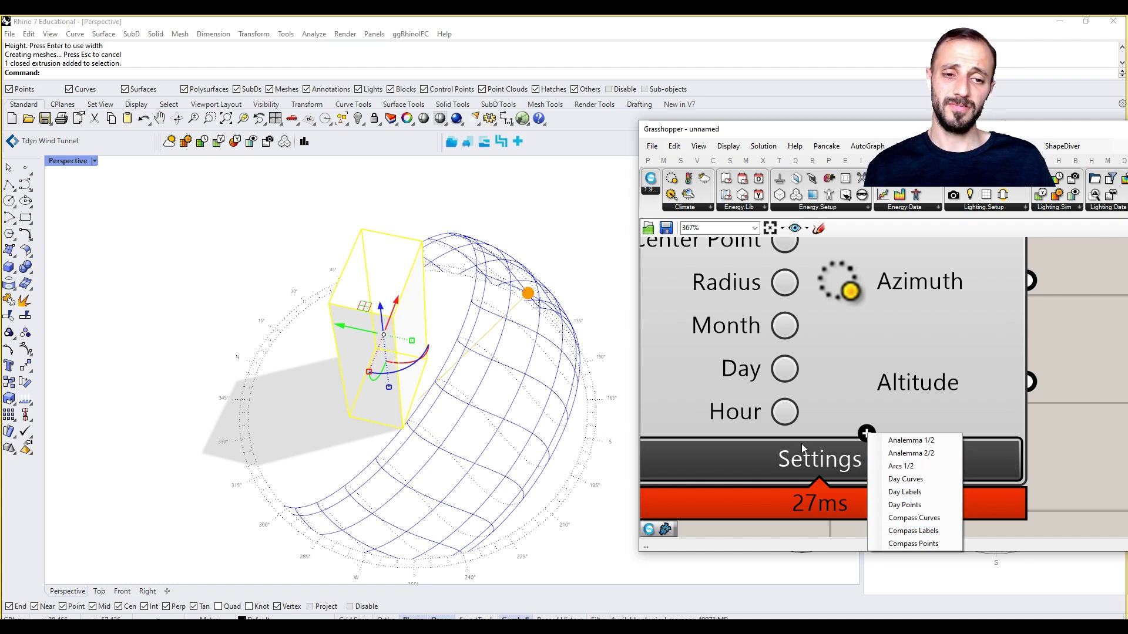
# Toggle the sun path's annual arcs off and back on via its display settings
pyautogui.rightClick(793, 463)
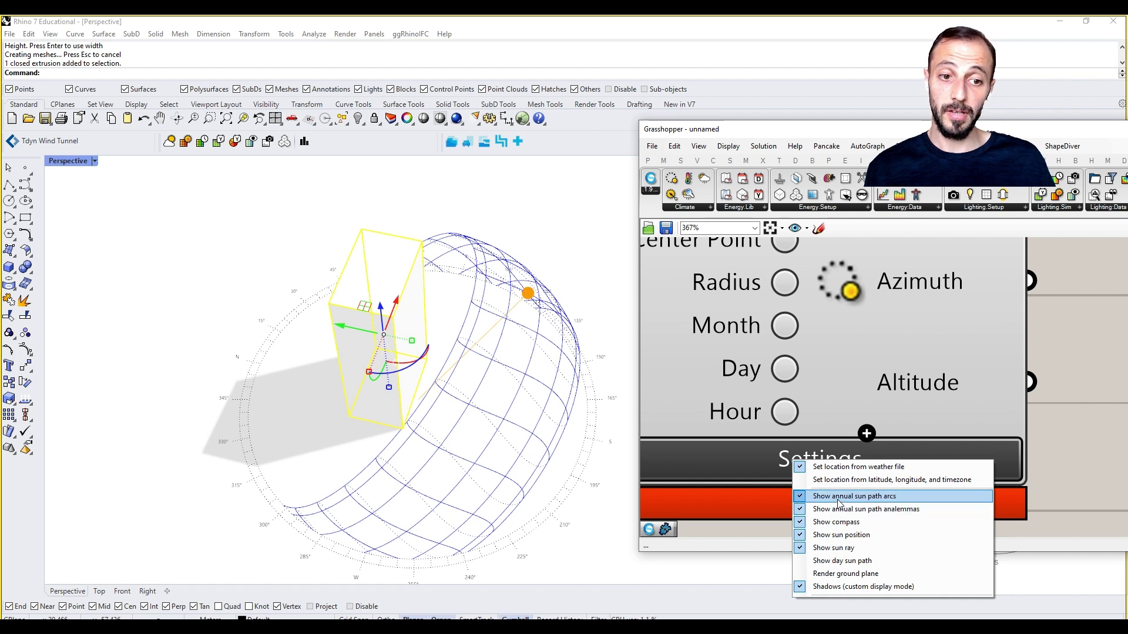
pyautogui.click(838, 503)
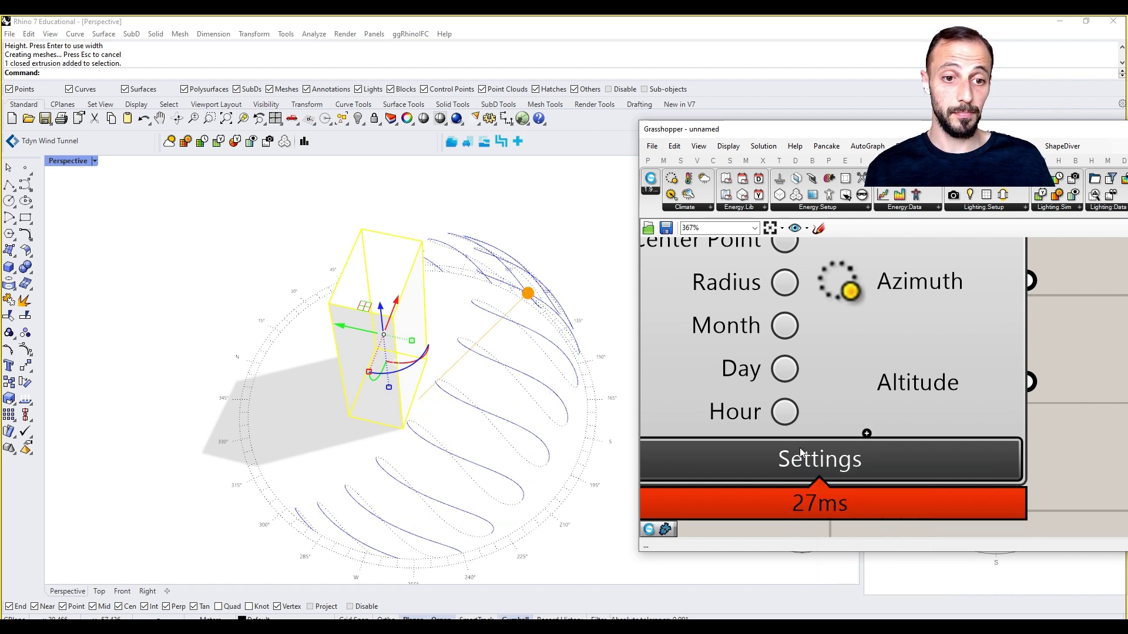
pyautogui.rightClick(801, 452)
pyautogui.click(846, 497)
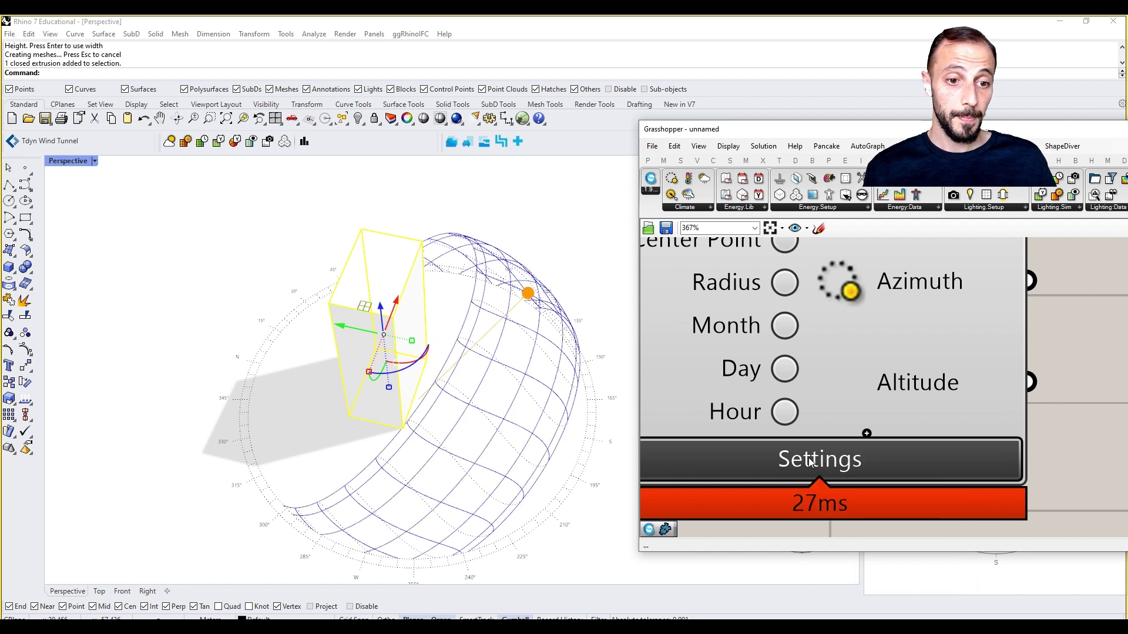
# Toggle the sun path compass off and back on, then deselect the box
pyautogui.rightClick(795, 454)
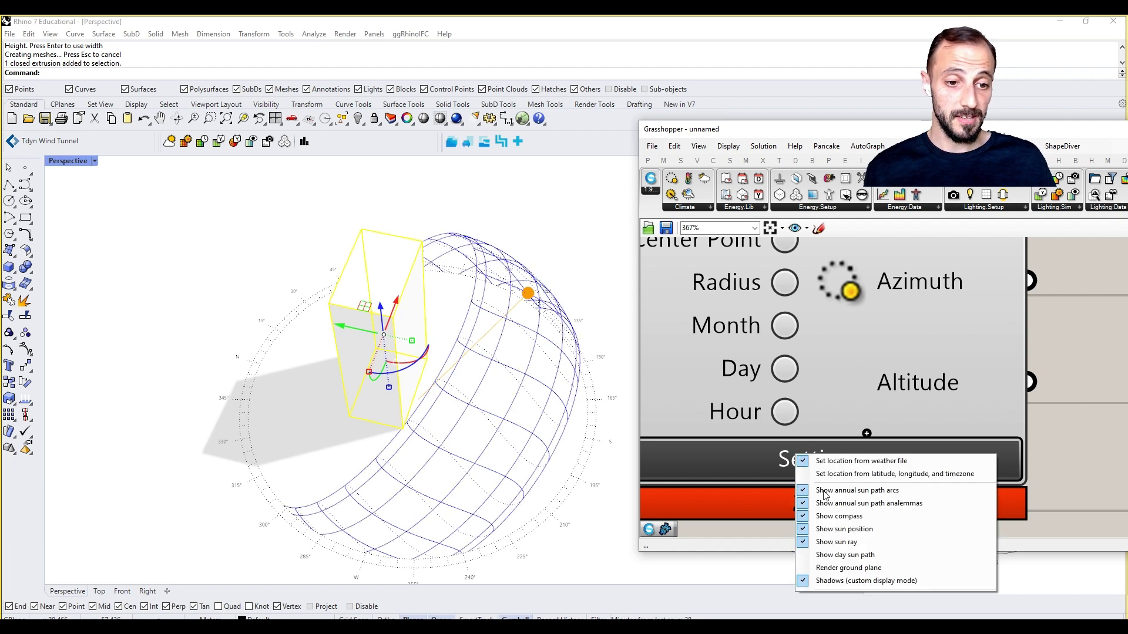
pyautogui.click(855, 517)
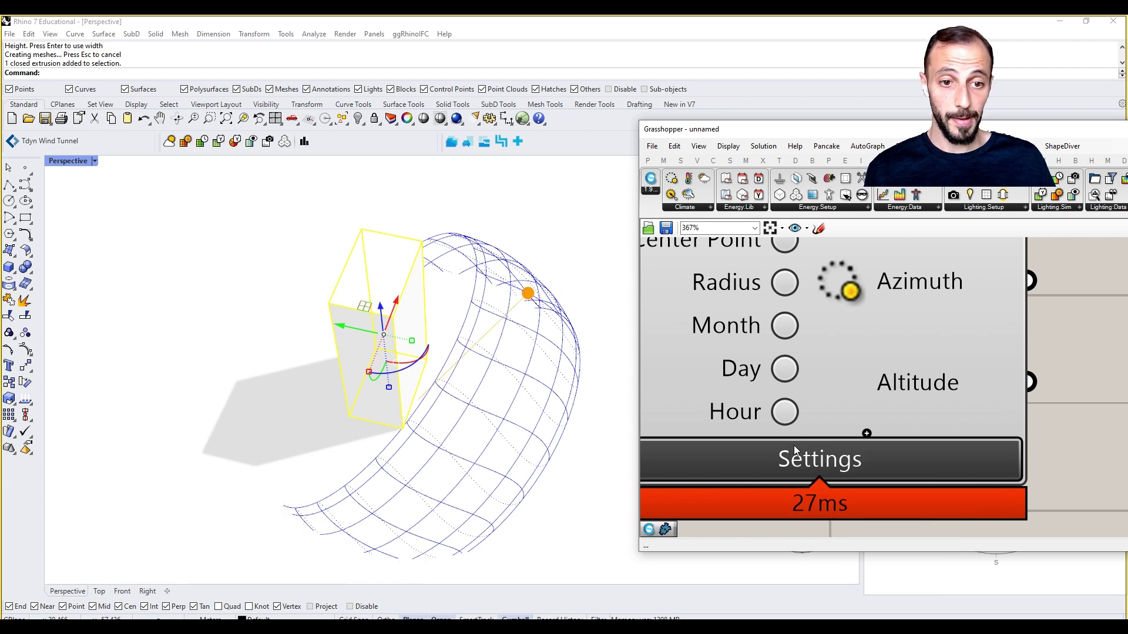
pyautogui.rightClick(795, 448)
pyautogui.click(855, 516)
pyautogui.click(407, 428)
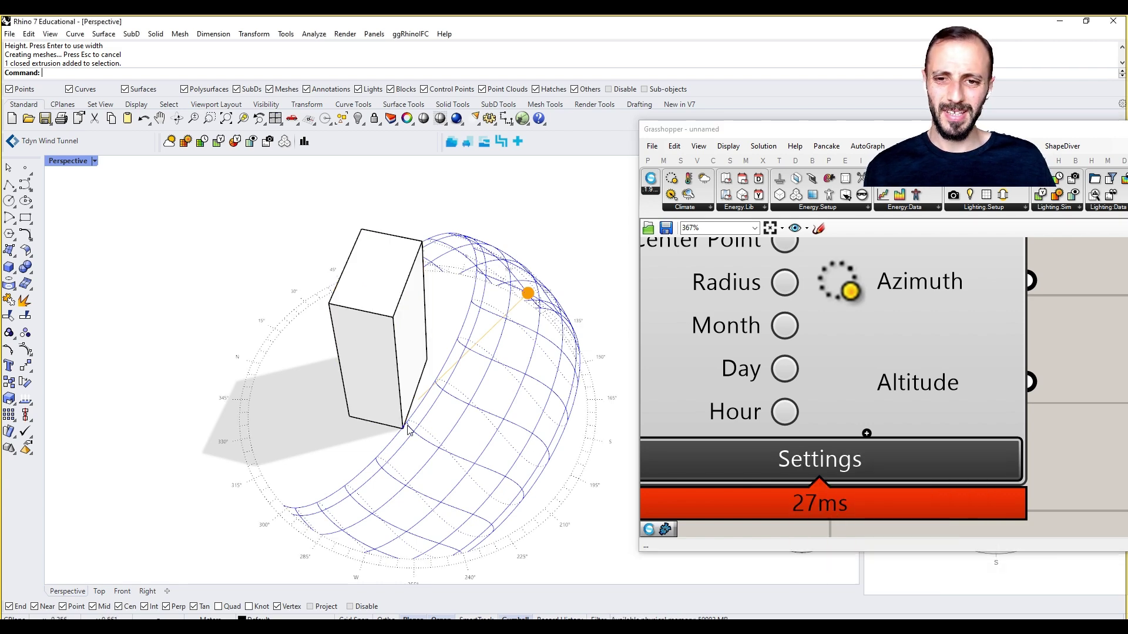
pyautogui.moveTo(767, 385); pyautogui.dragTo(814, 384, button='right')
pyautogui.click(687, 207)
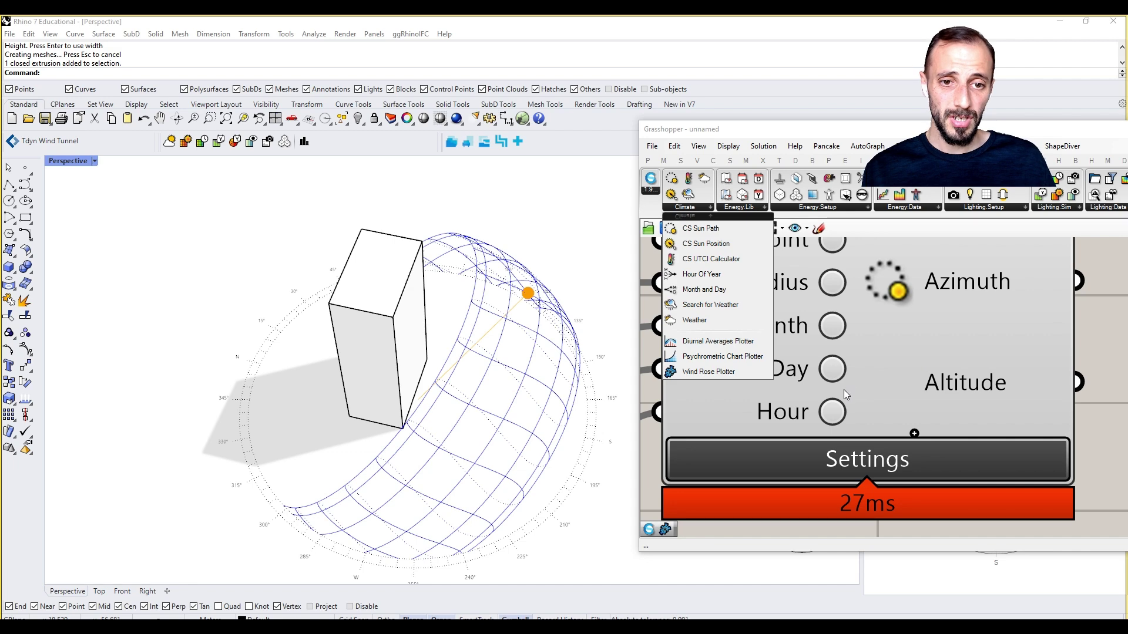
# Close the Climate list and frame the CS Sun Path with its sliders at 0, 50, 4, 3, 12
pyautogui.scroll(-5, 844, 389)
pyautogui.rightClick(841, 423)
pyautogui.moveTo(841, 422); pyautogui.dragTo(1028, 379, button='right')
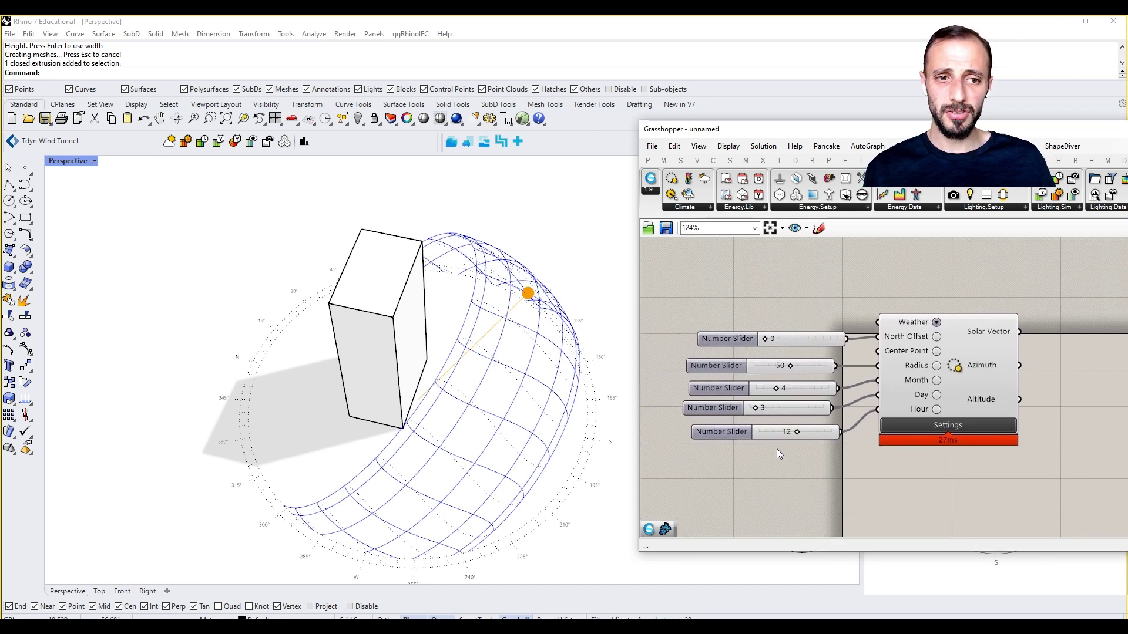
pyautogui.moveTo(384, 627)
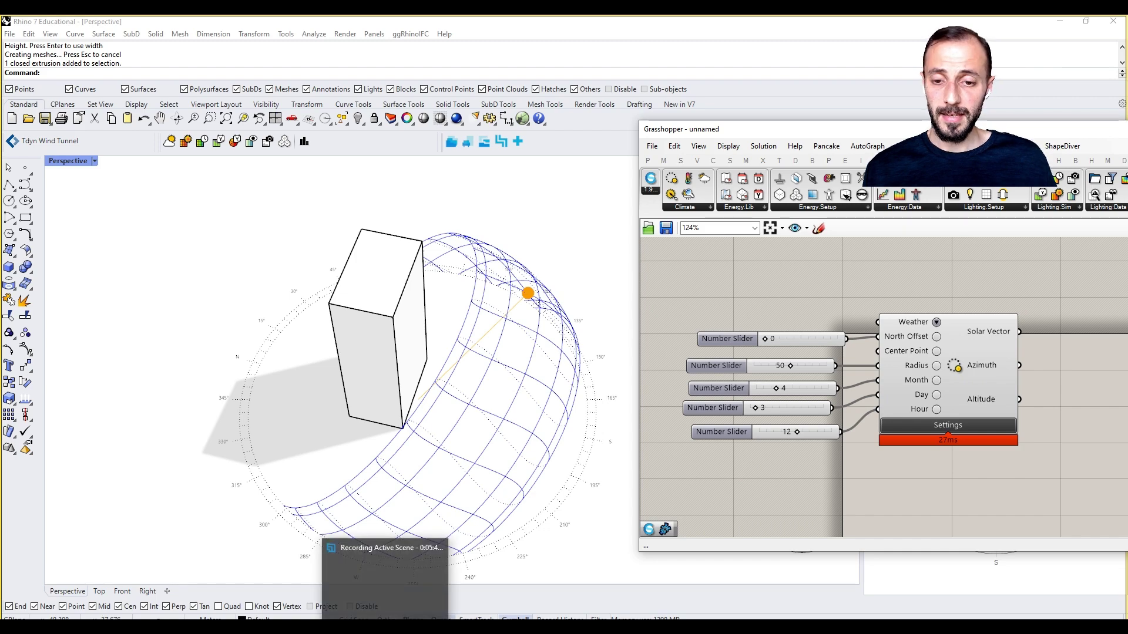